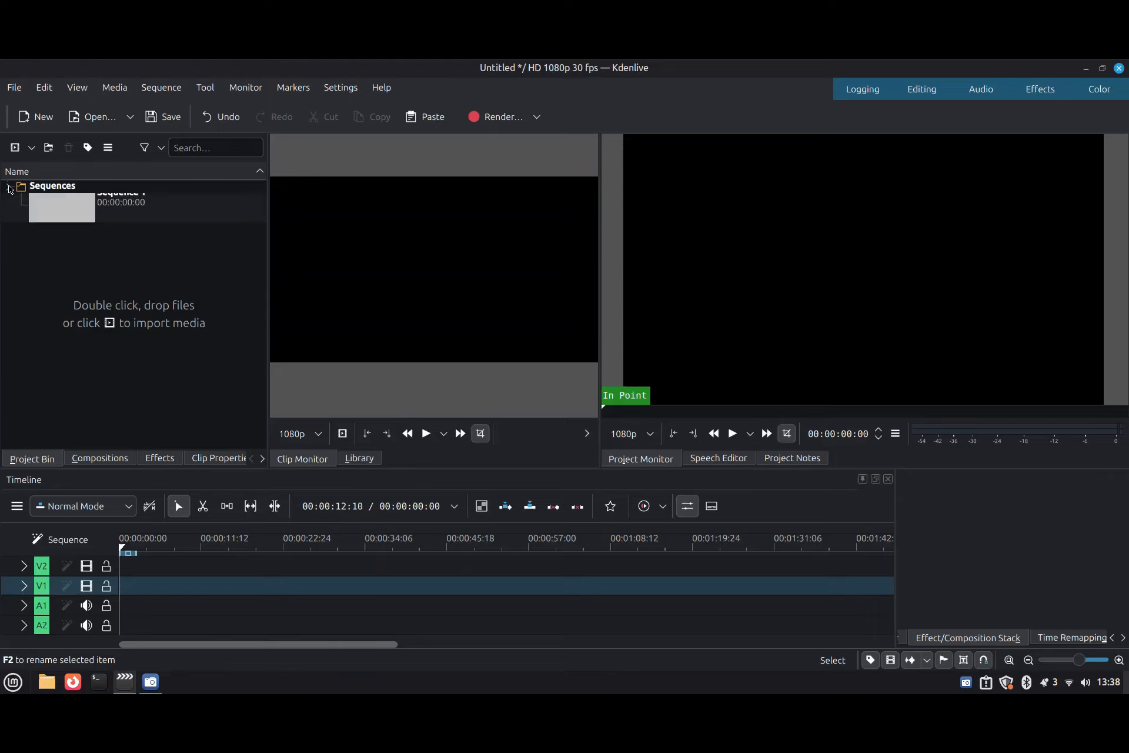
Import the Kden Video folder into the project, accepting the new 1920x1280, 30 fps profile and declining the HD 720p 23.98 fps one
click(18, 191)
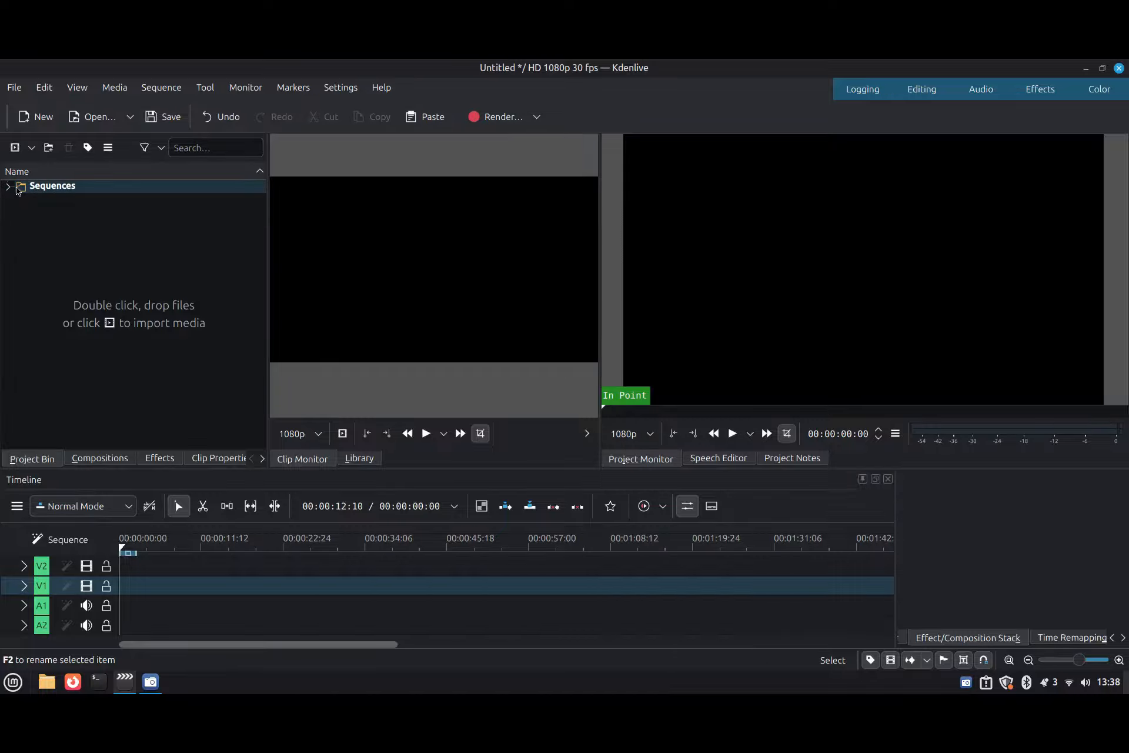
click(32, 148)
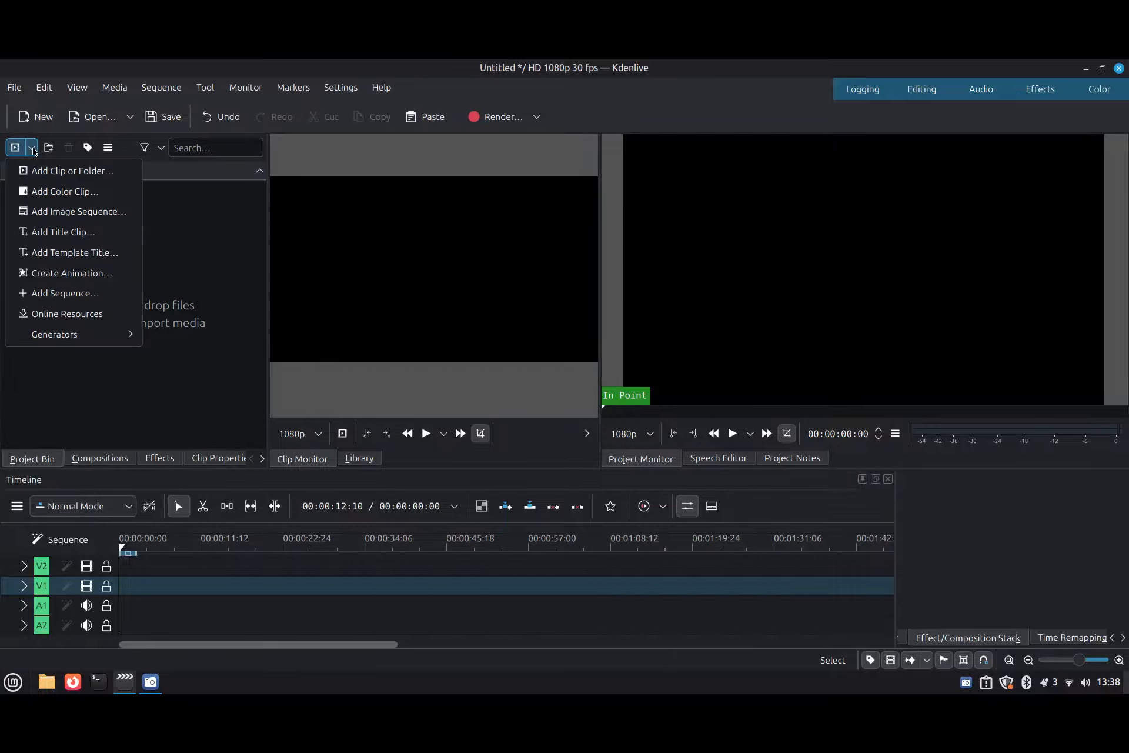
click(43, 177)
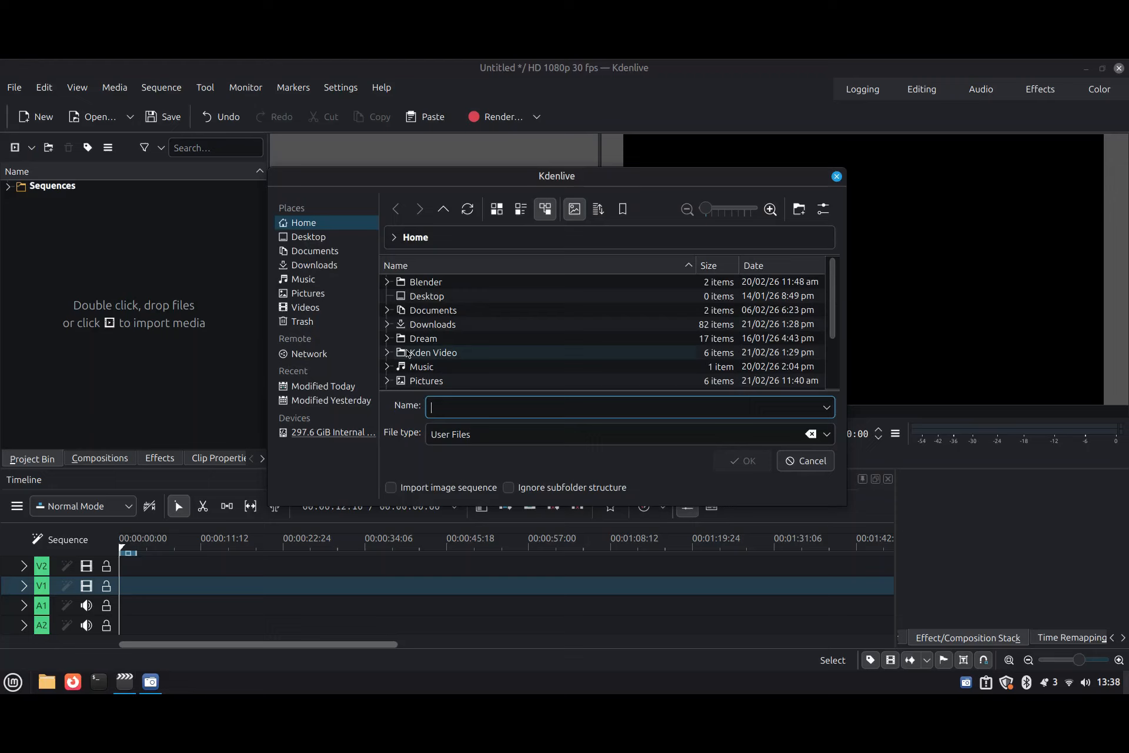
click(404, 349)
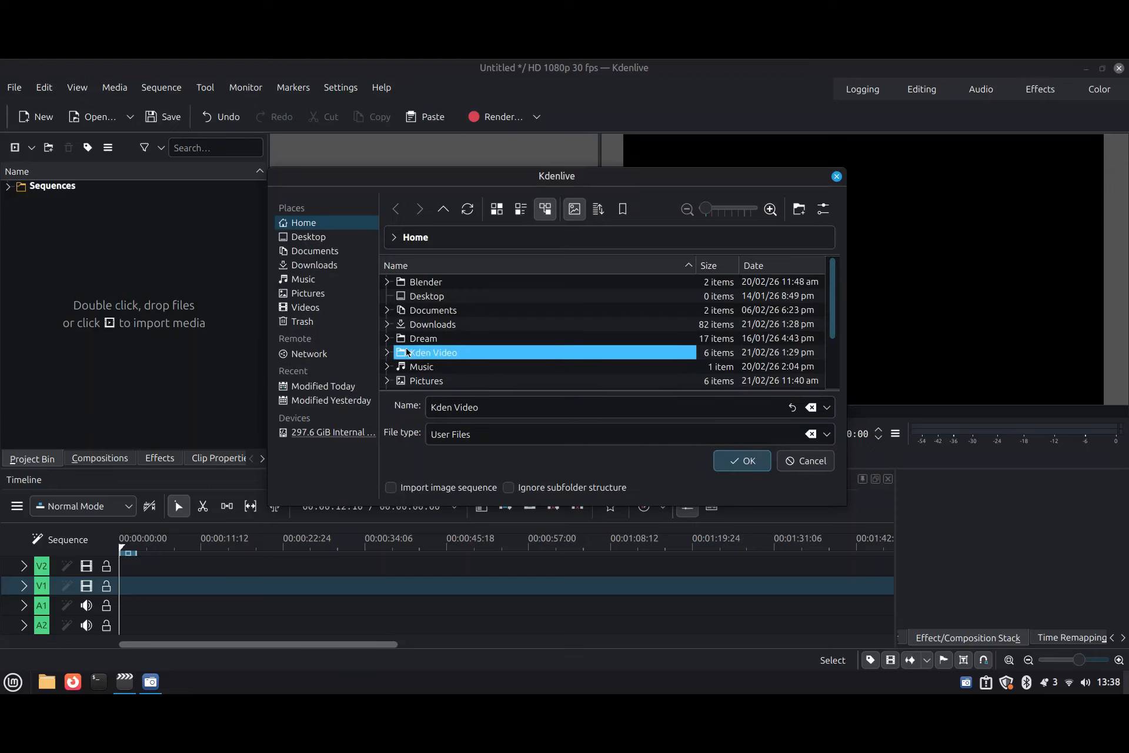
click(743, 462)
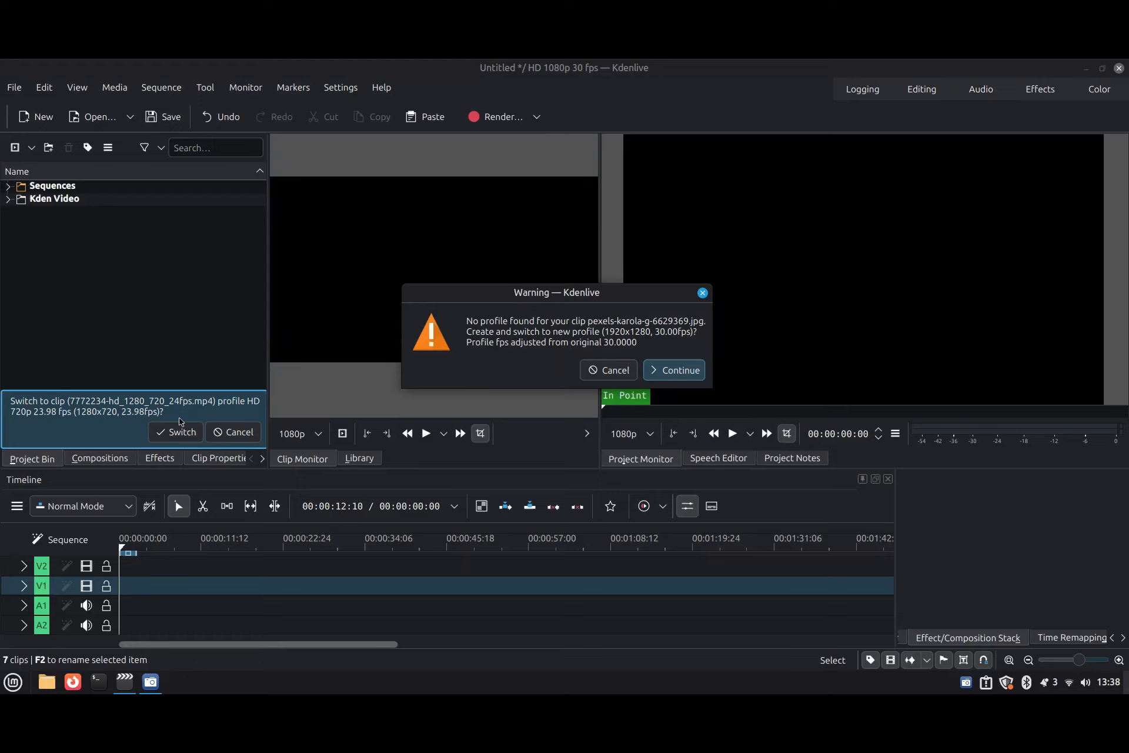
click(693, 379)
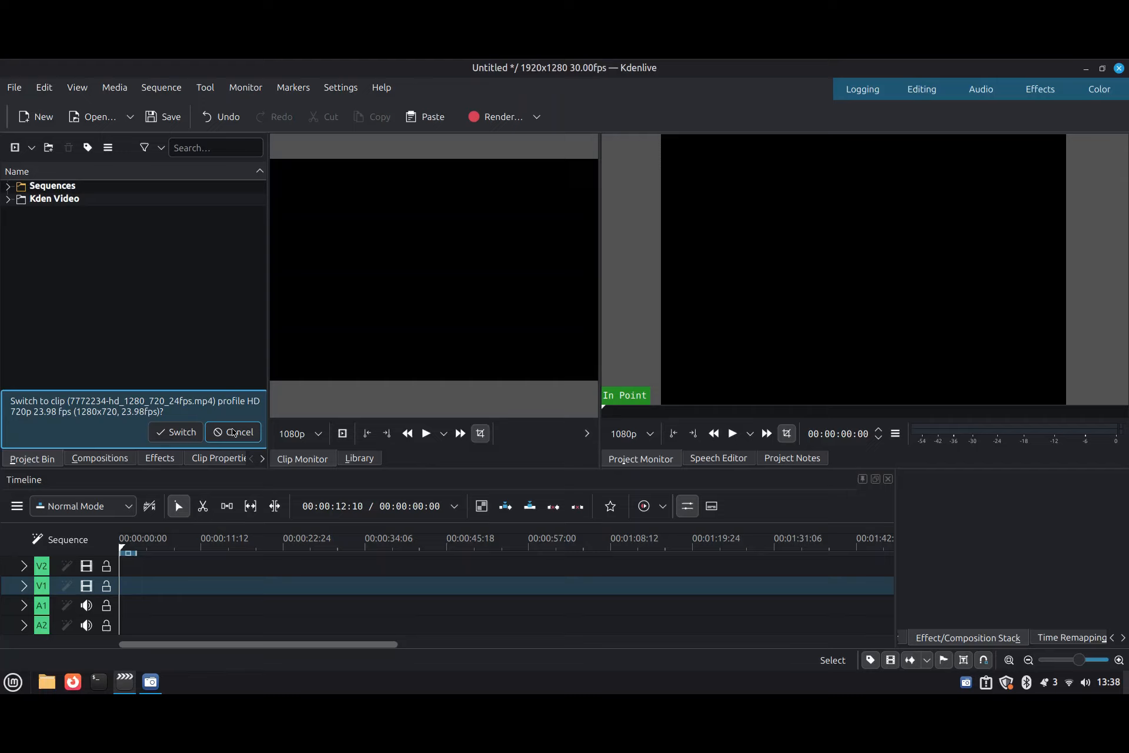
click(233, 432)
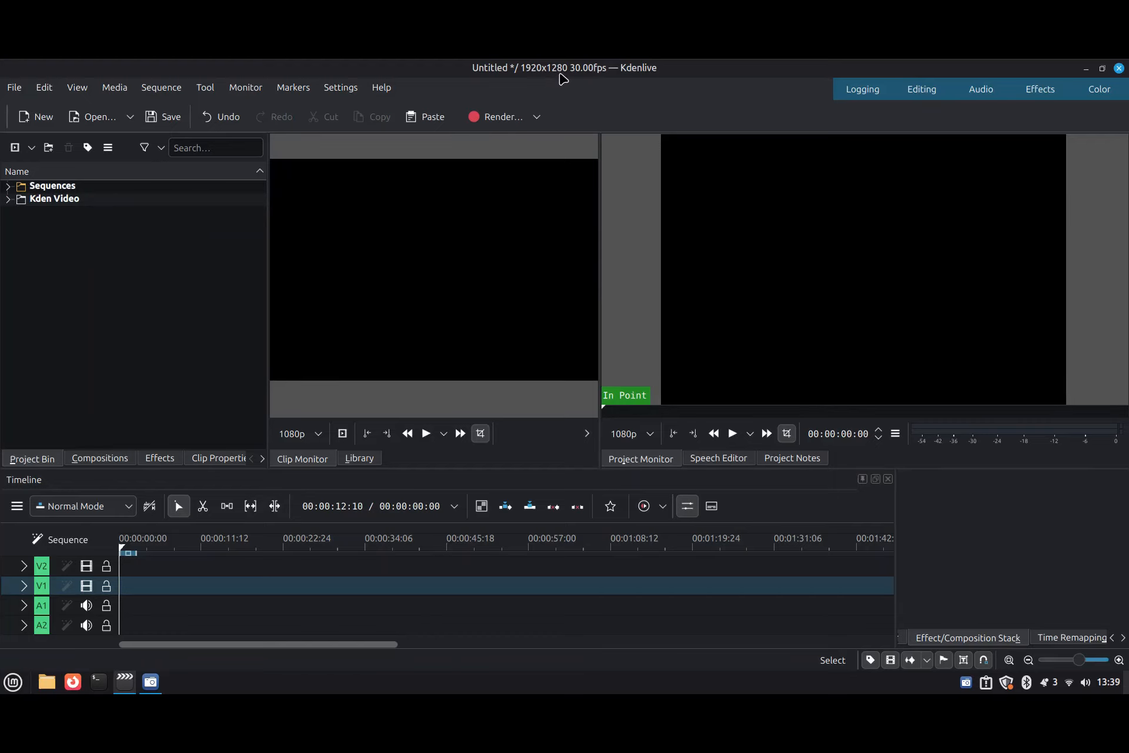
Expand the Kden Video folder and place 7772234-hd_1280_720_24fps.mp4 at the start of track V2
click(8, 202)
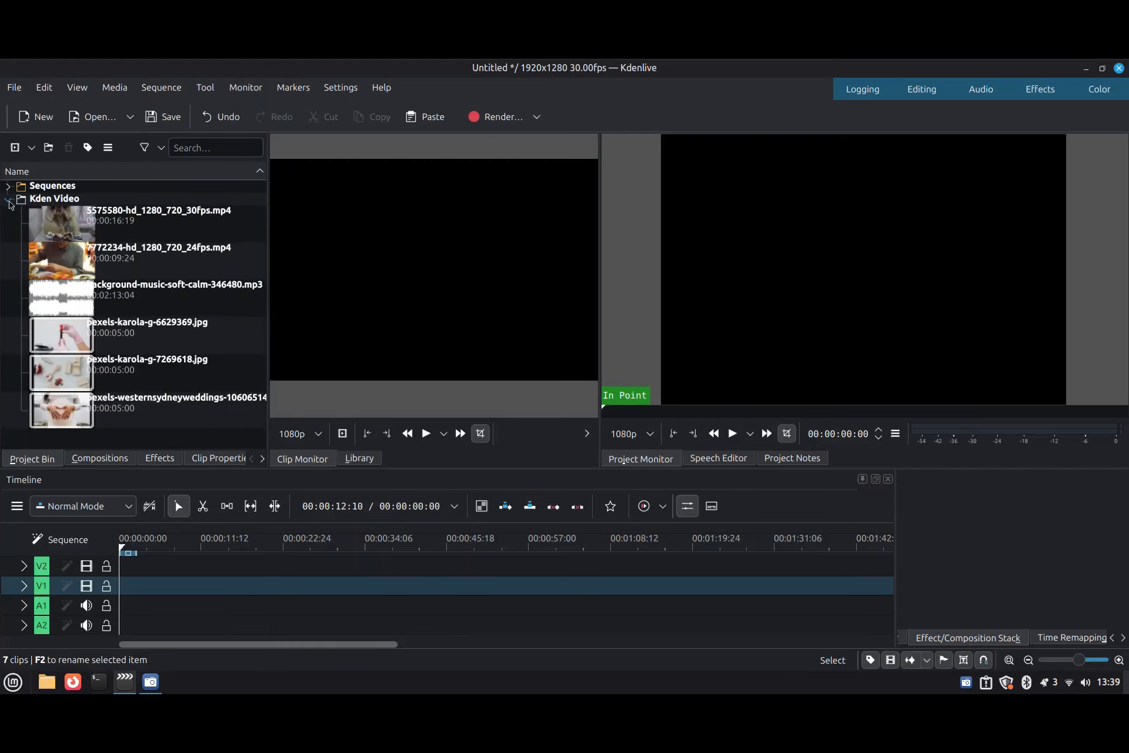
click(67, 267)
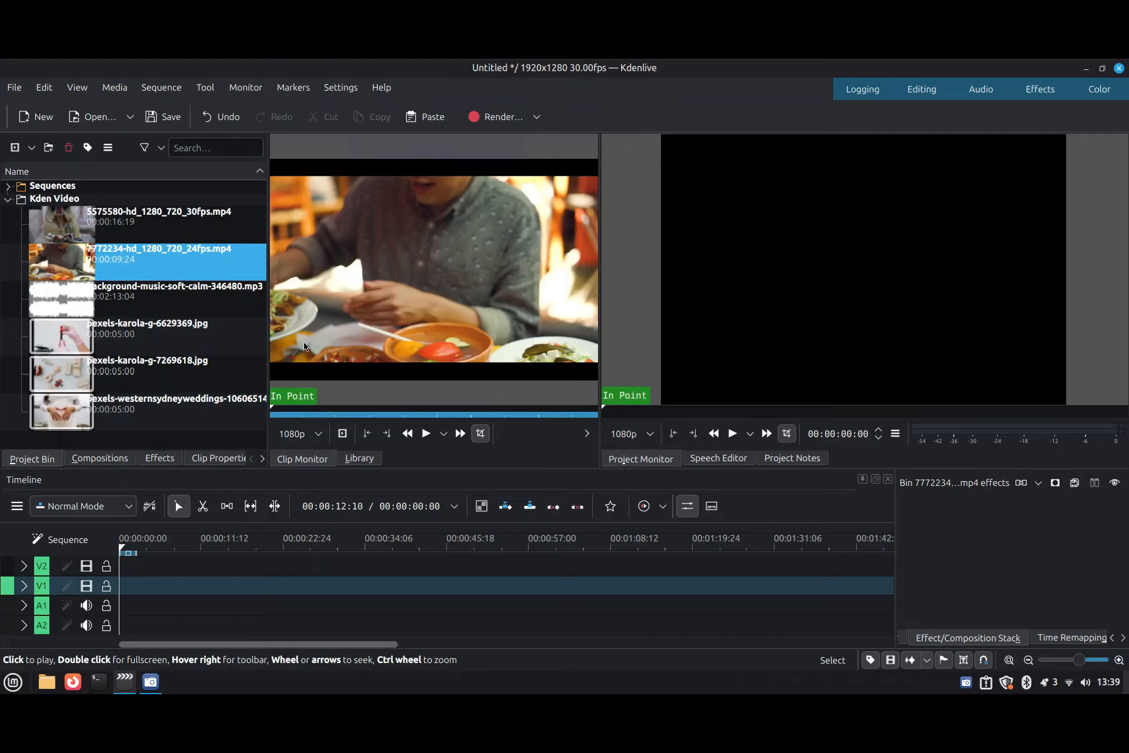
click(68, 220)
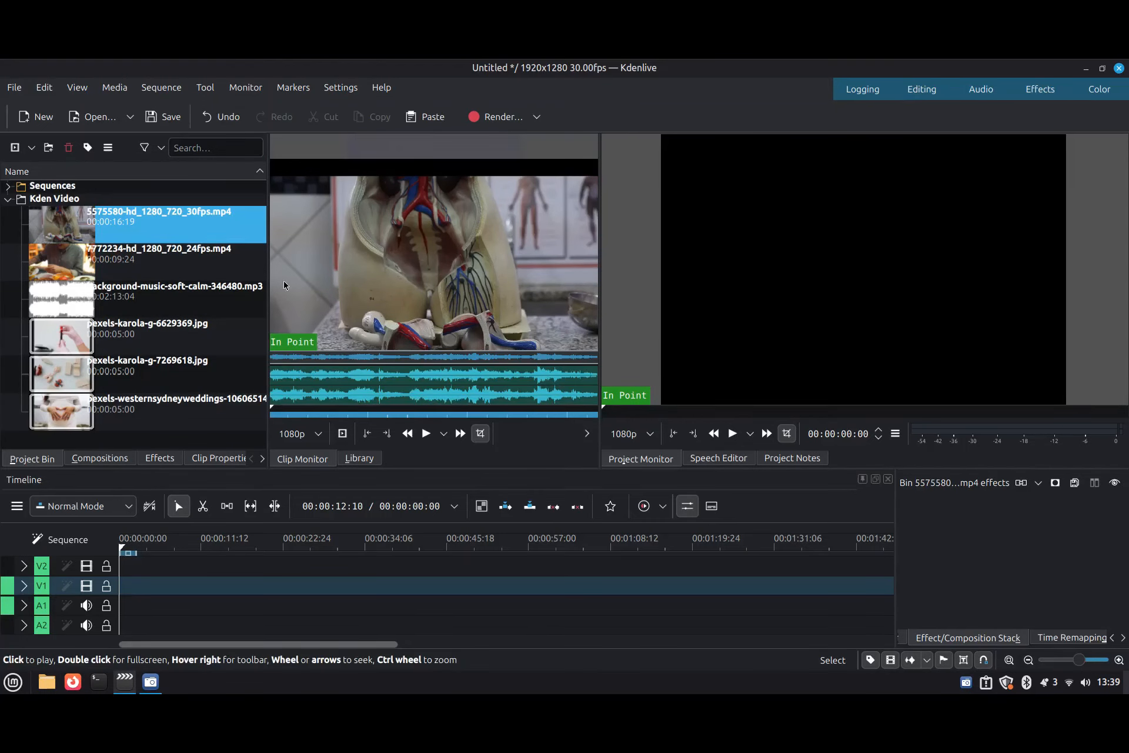
click(180, 277)
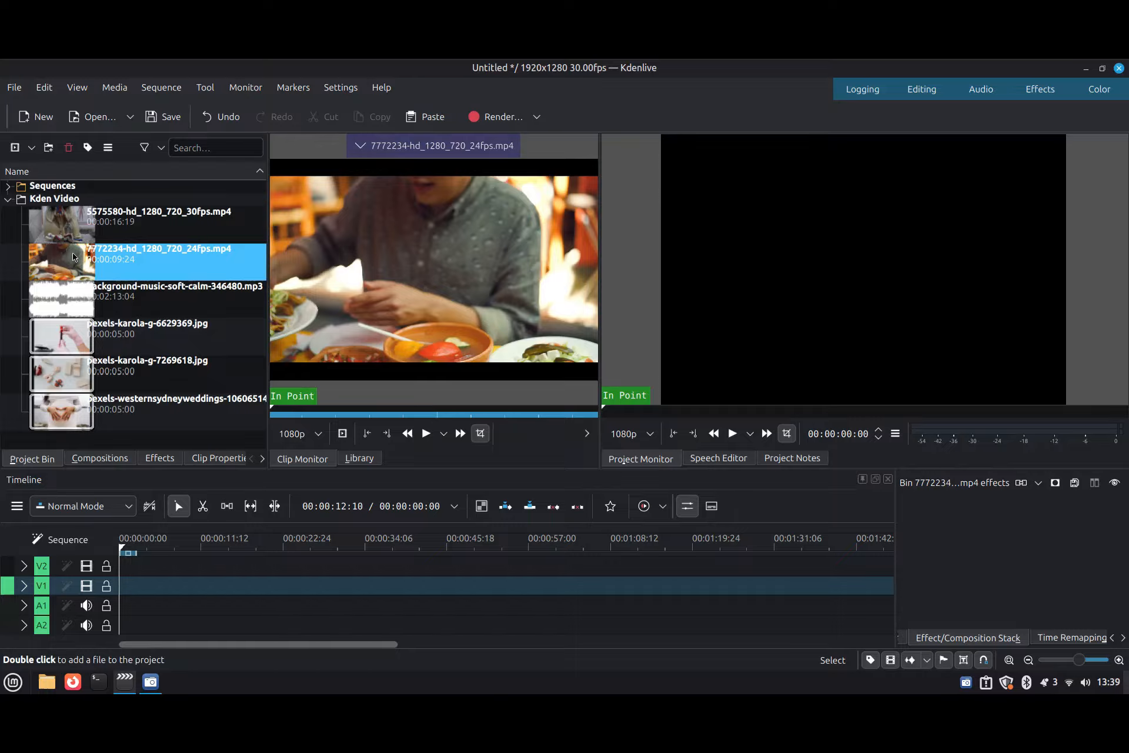
drag(58, 257, 112, 572)
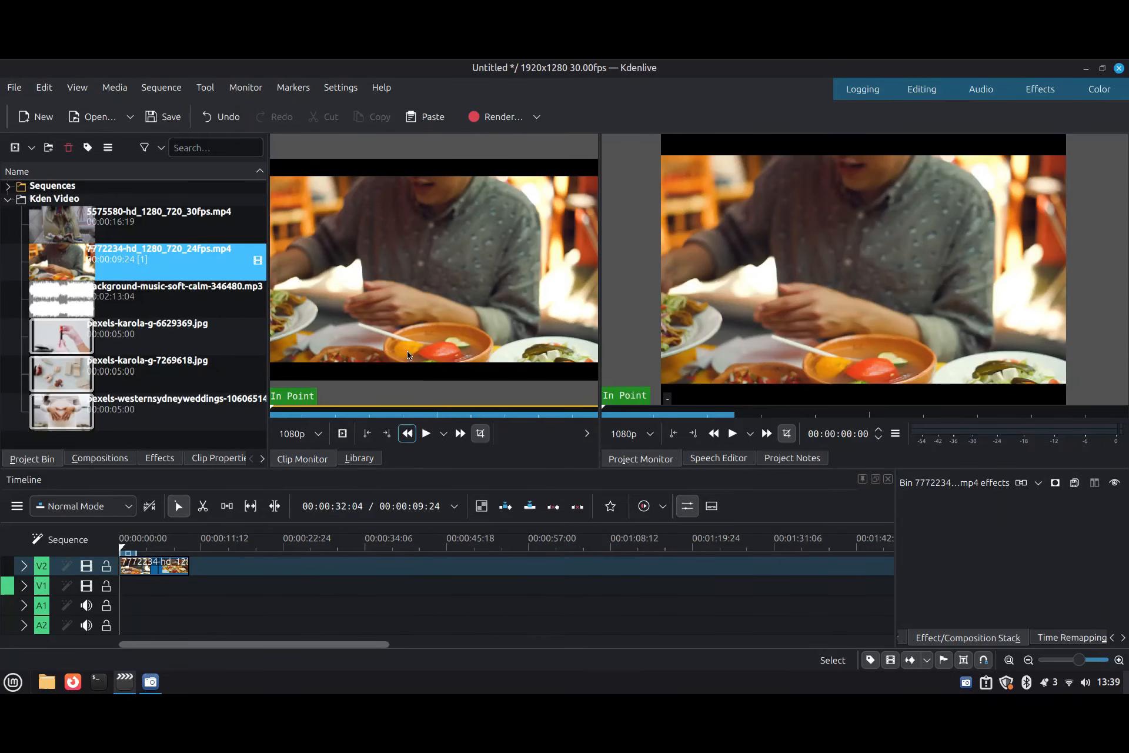
Preview the 7772234 clip in both the Clip Monitor and the timeline, and return the timeline playhead to the start
click(357, 261)
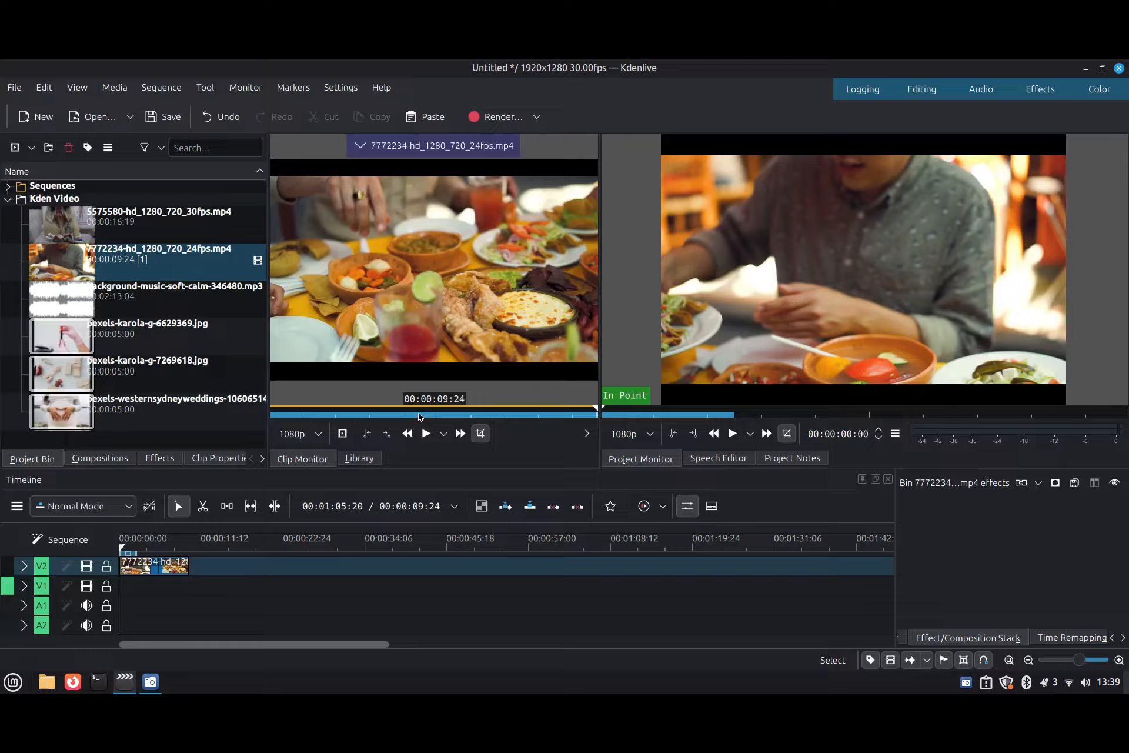
drag(596, 406, 270, 404)
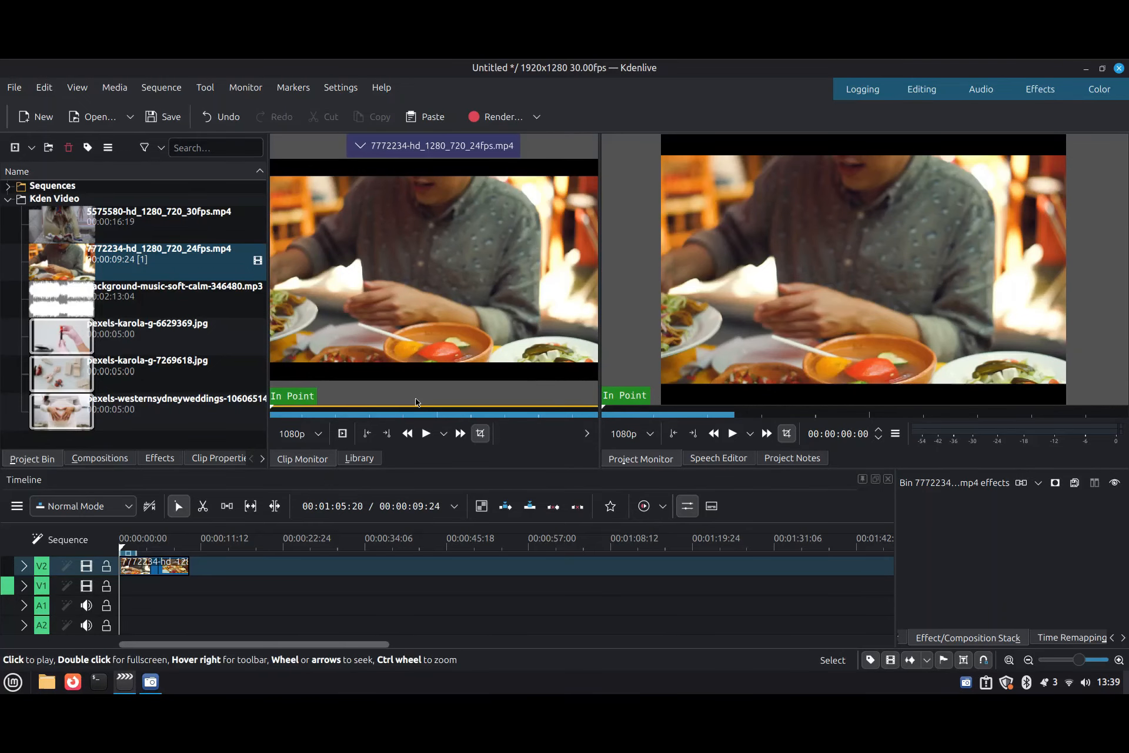
key(space)
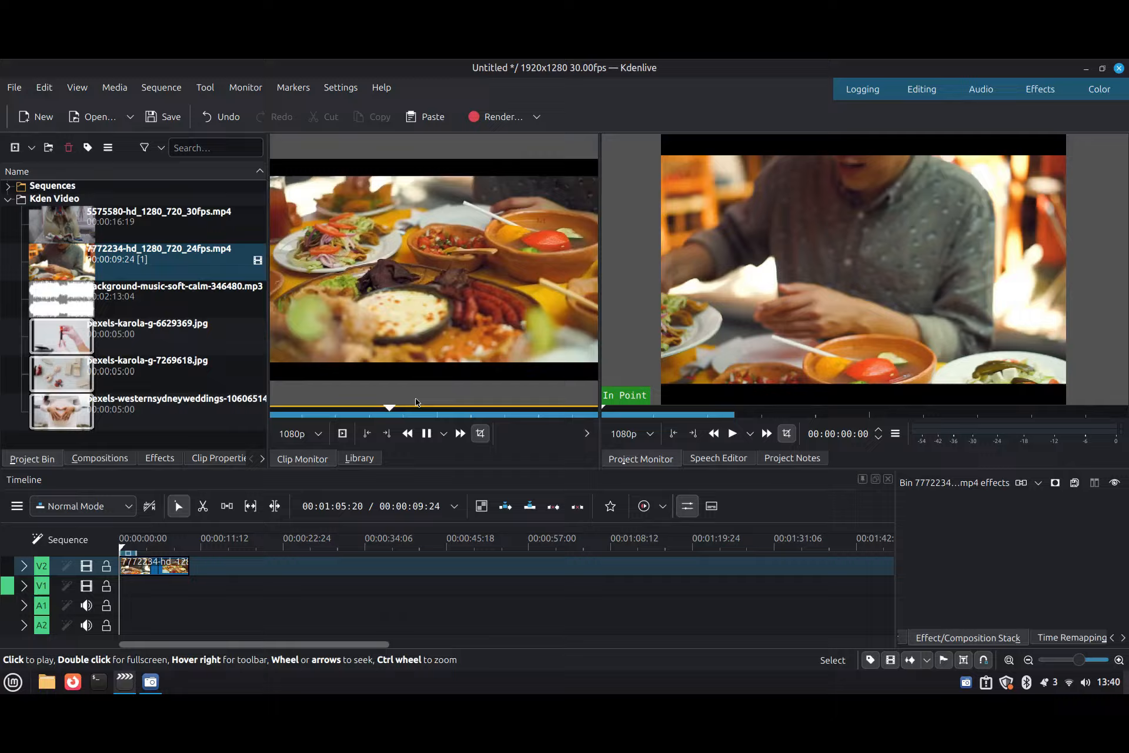
key(space)
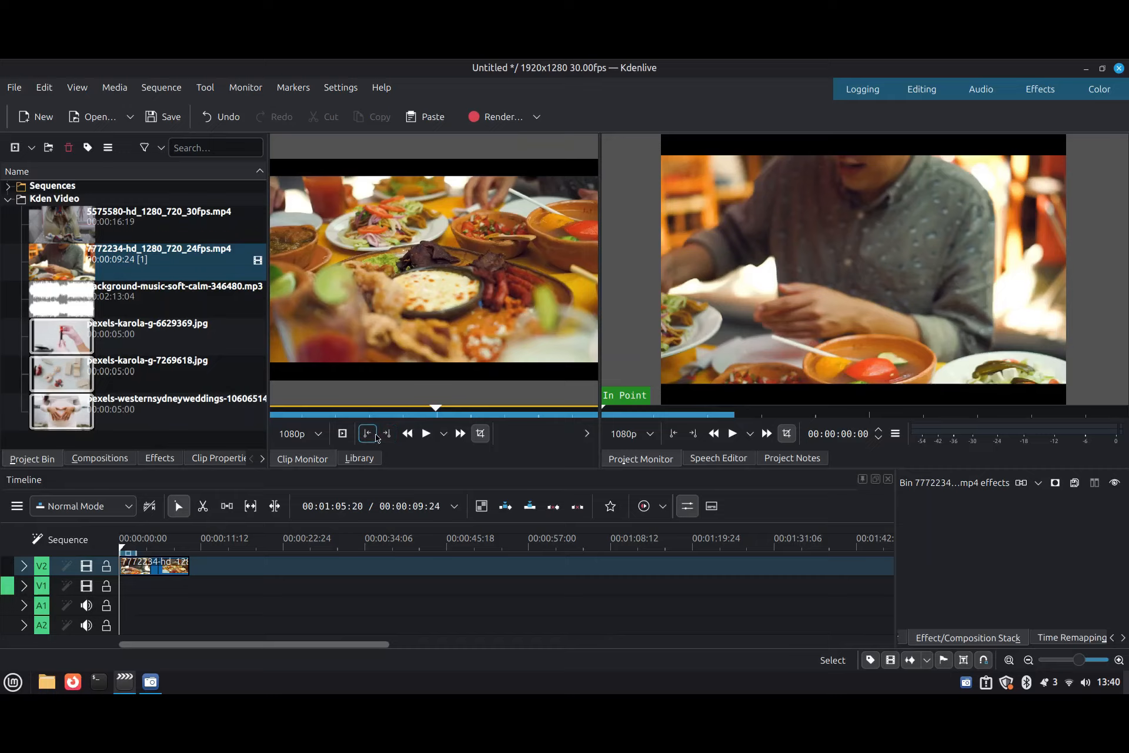
click(733, 435)
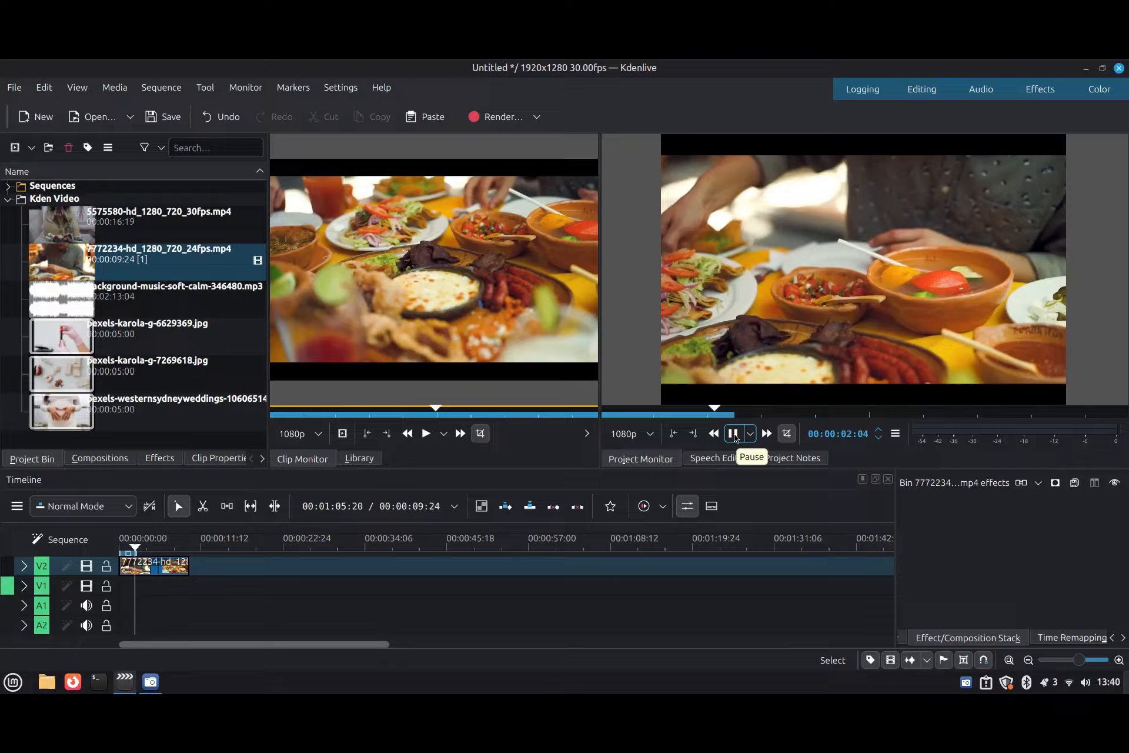
click(735, 438)
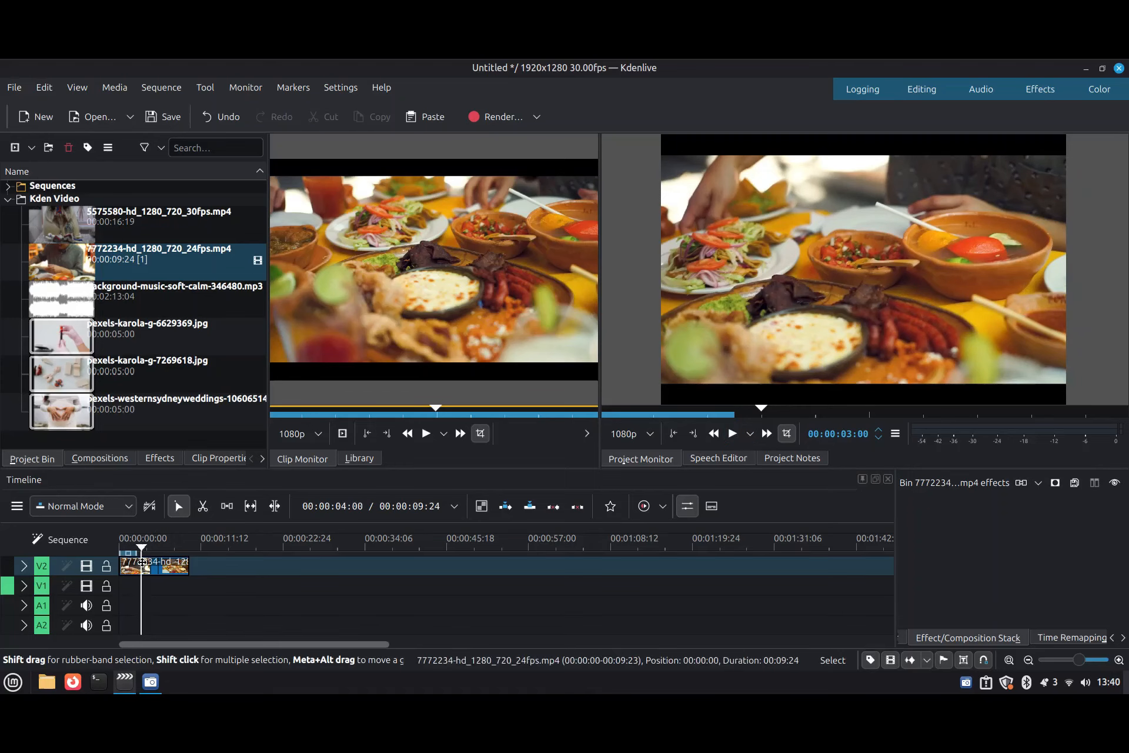
mouse_move(141, 549)
mouse_down()
mouse_move(113, 555)
mouse_move(227, 565)
mouse_move(127, 571)
mouse_move(121, 549)
mouse_up()
Set the zone out about 4 seconds into 5575580-hd_1280_720_30fps.mp4 and add only its video to V2 directly after the first clip
click(61, 227)
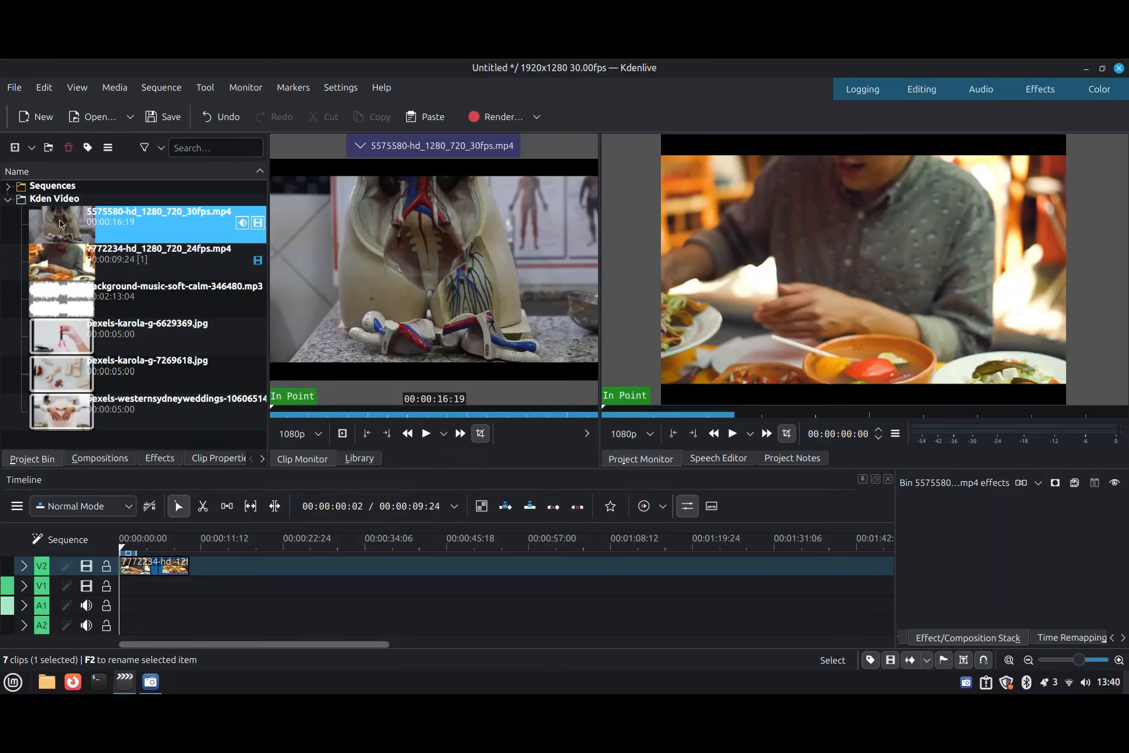
mouse_move(303, 360)
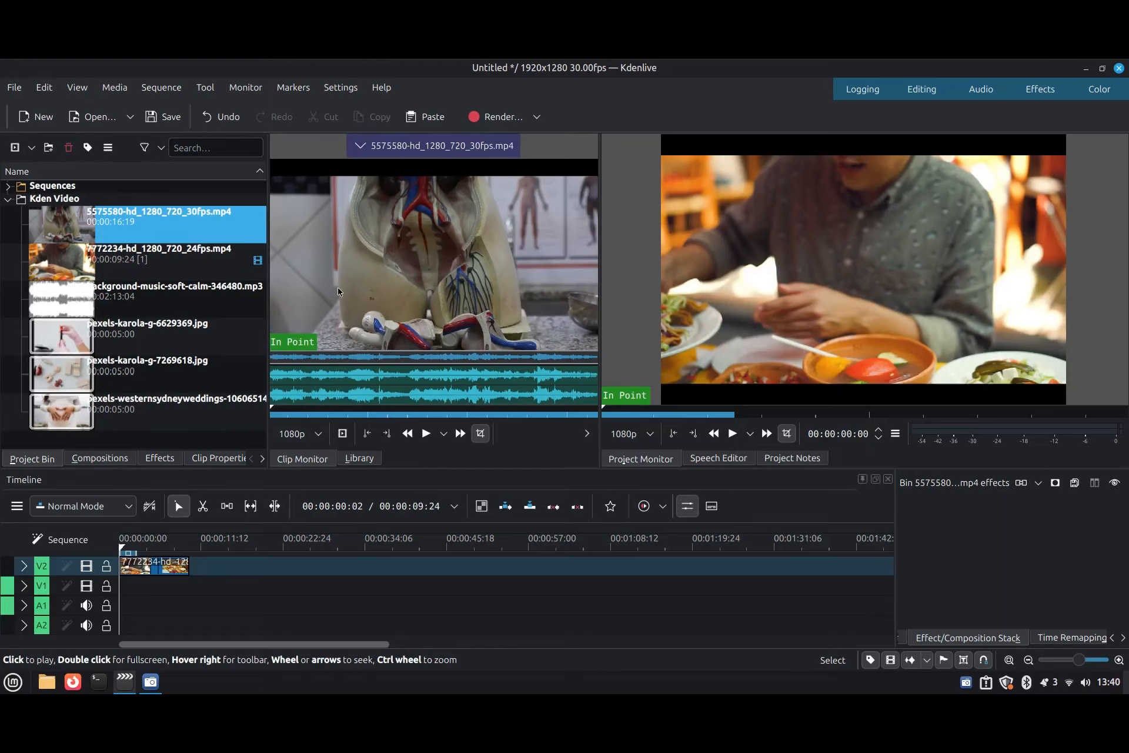
mouse_move(339, 337)
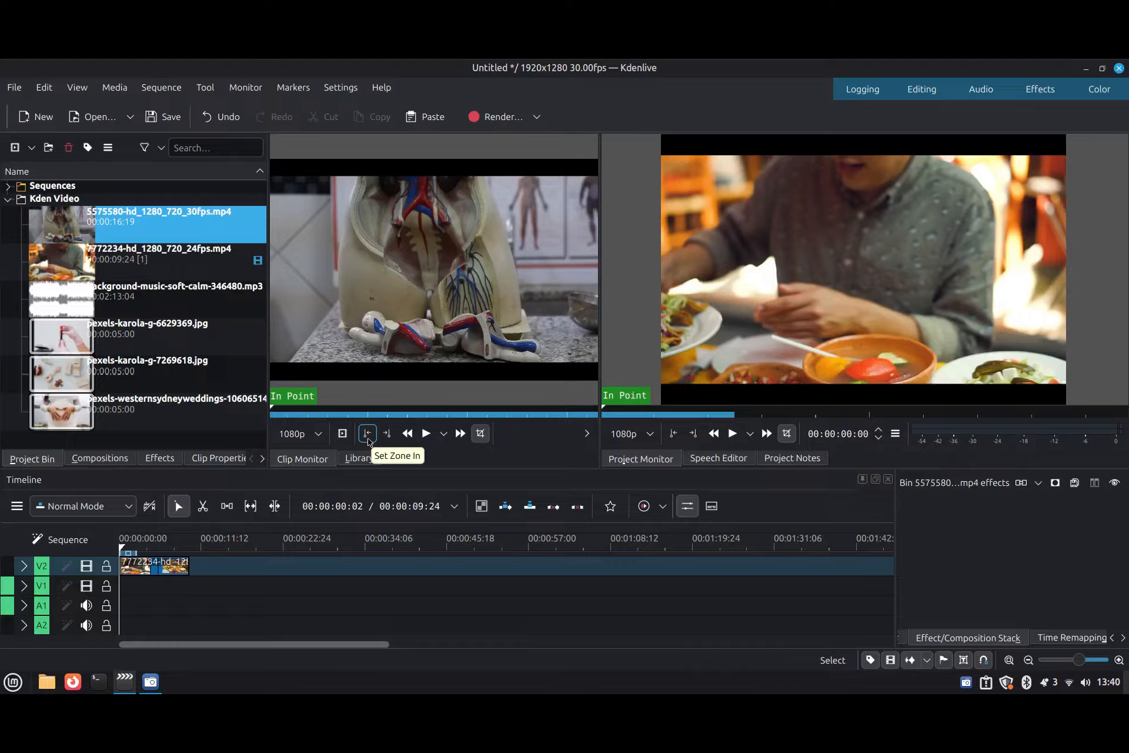
key(space)
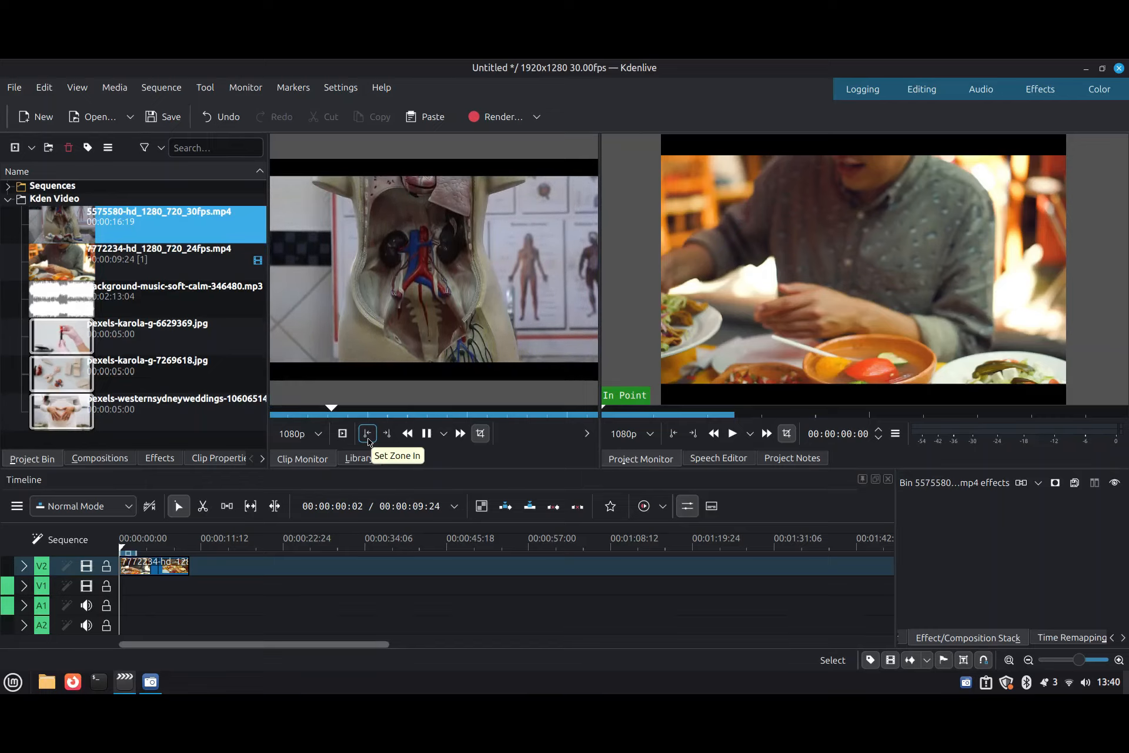
key(space)
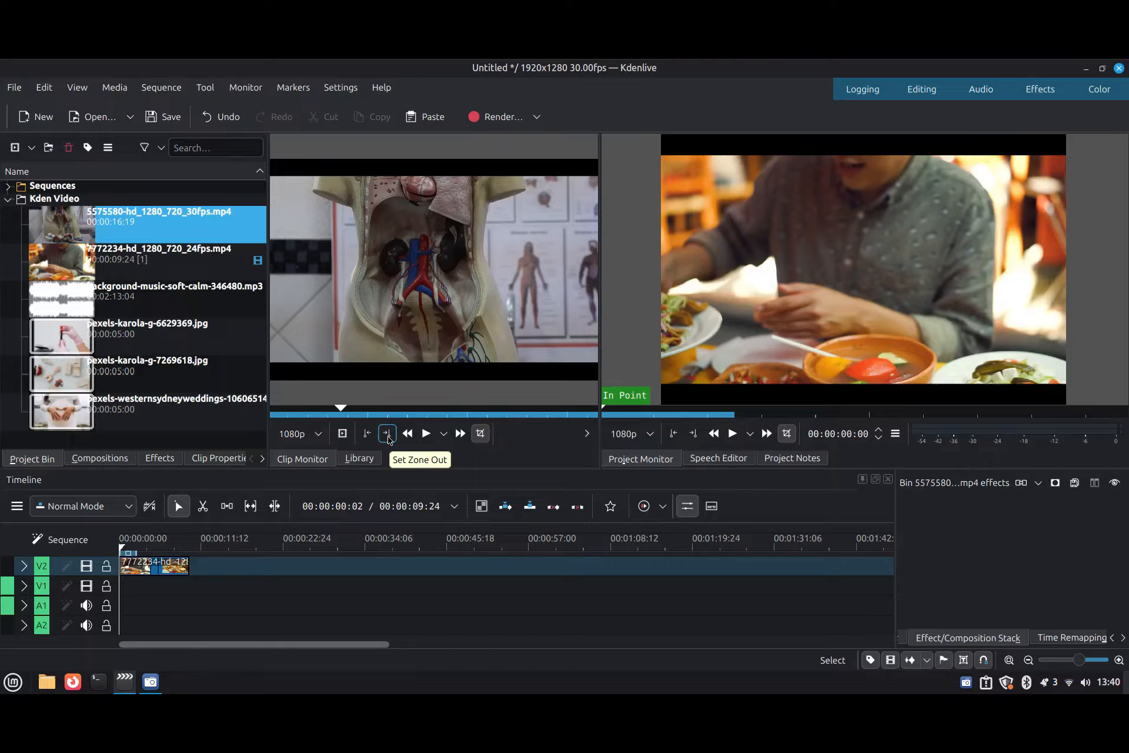
click(387, 434)
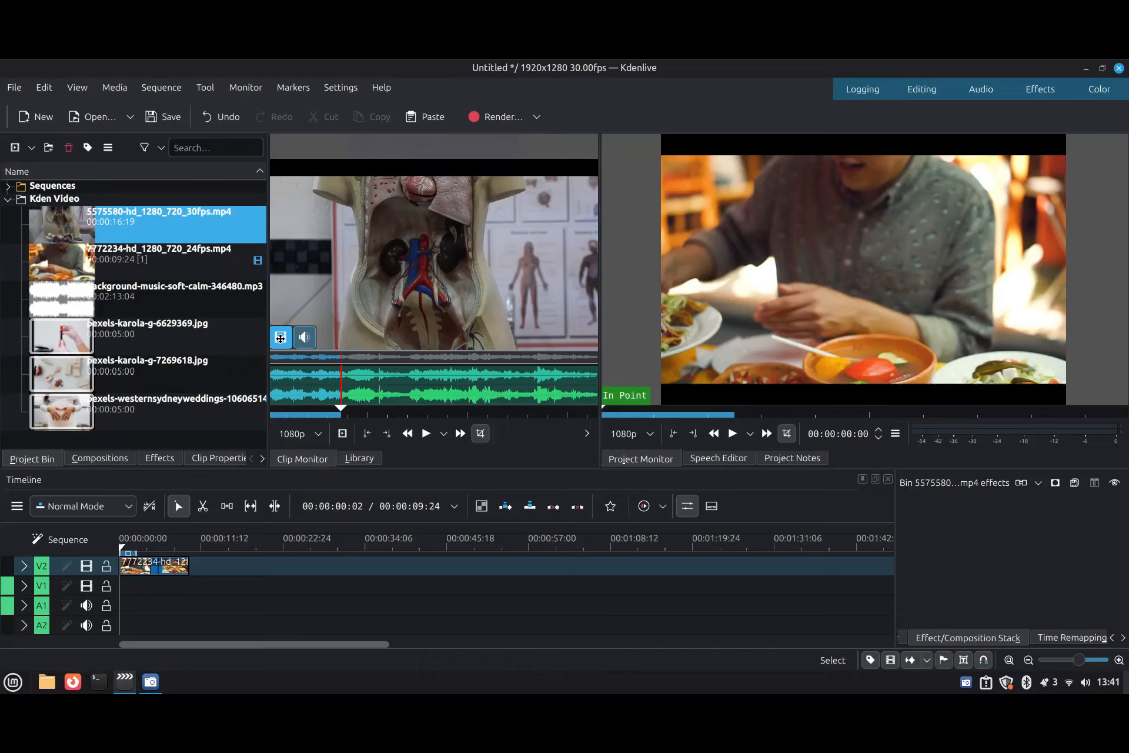
drag(282, 338, 186, 581)
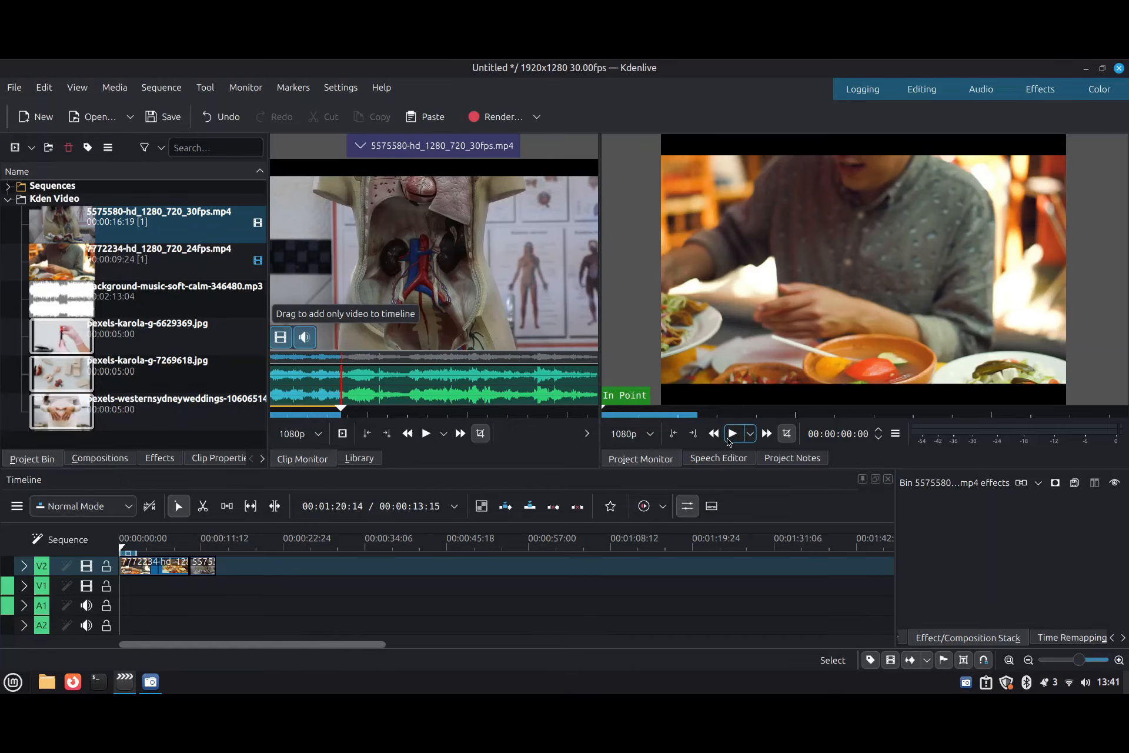
Play the sequence to its end and append pexels-karola-g-6629369.jpg to V2 after the second clip
click(732, 433)
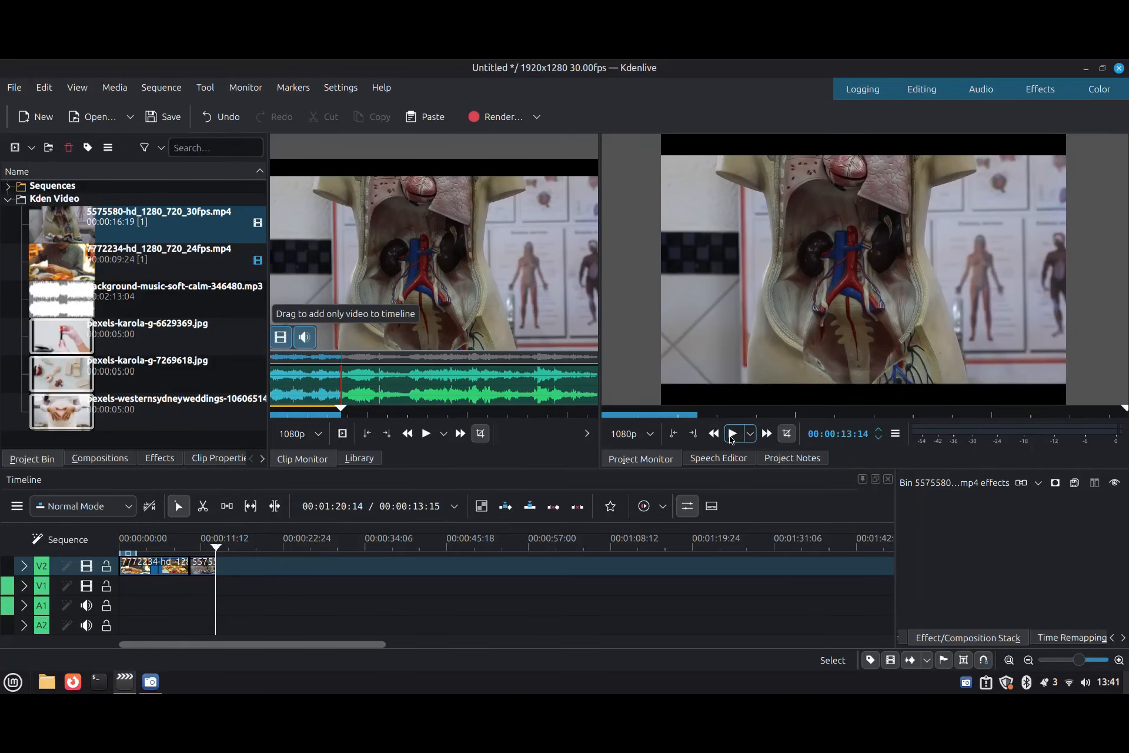
click(57, 342)
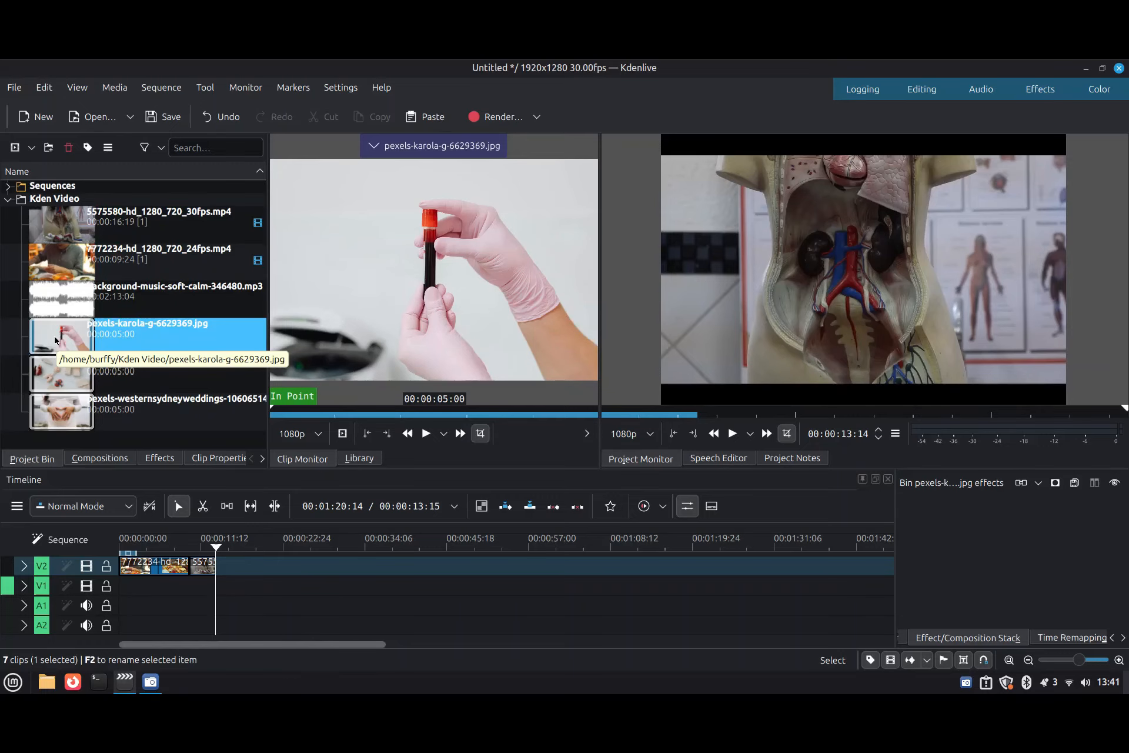
drag(56, 340, 215, 564)
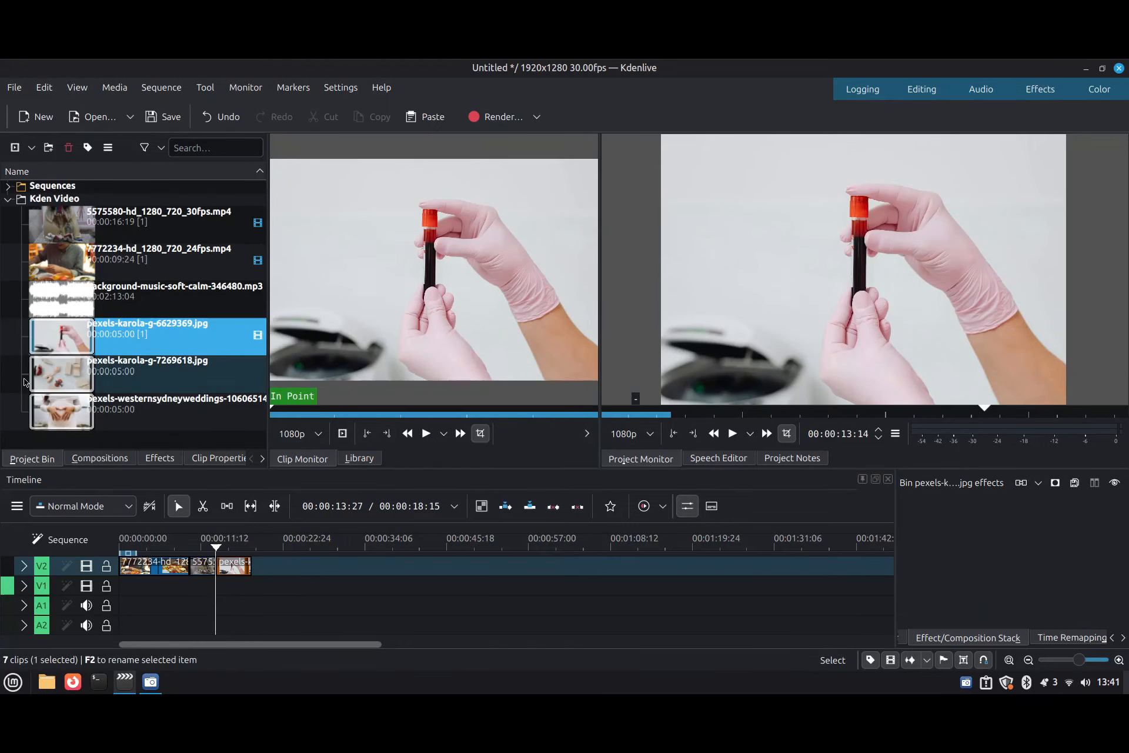
Move the timeline playhead back to about 00:00:02:03, inside the first clip
click(218, 537)
drag(217, 545, 133, 536)
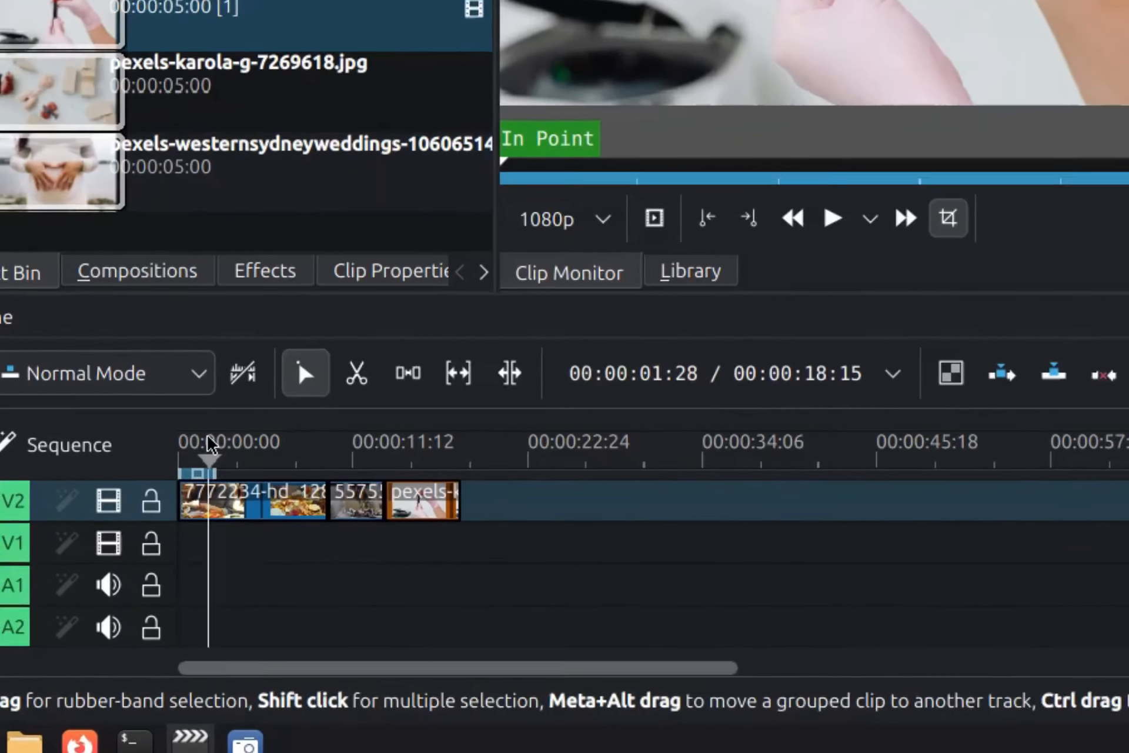
drag(207, 436, 210, 436)
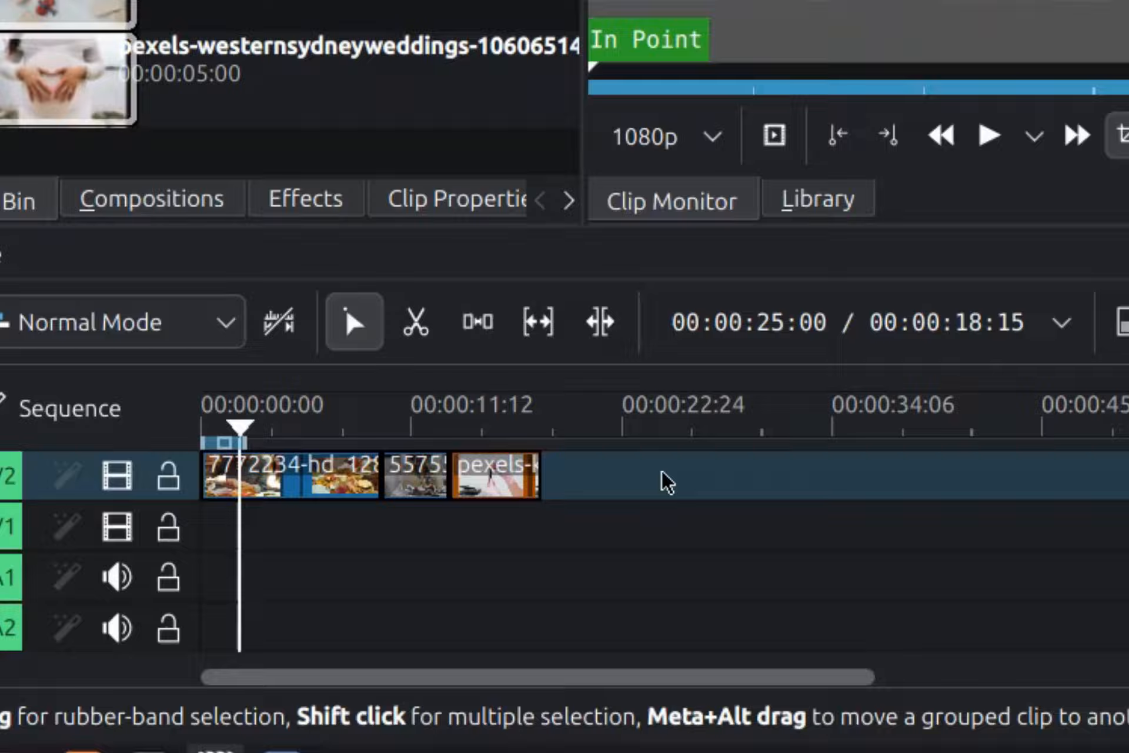
Razor-cut the first clip on V2 at about 3 seconds and at 00:00:05:14, and return to the Selection tool
key(x)
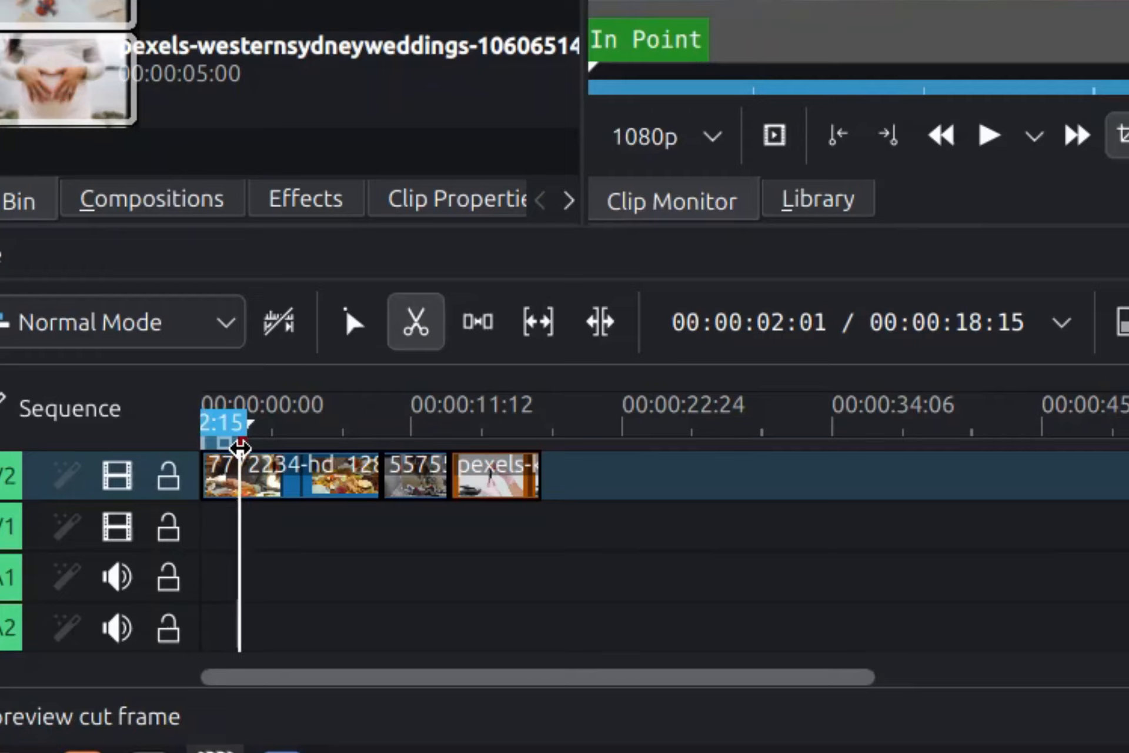
click(264, 465)
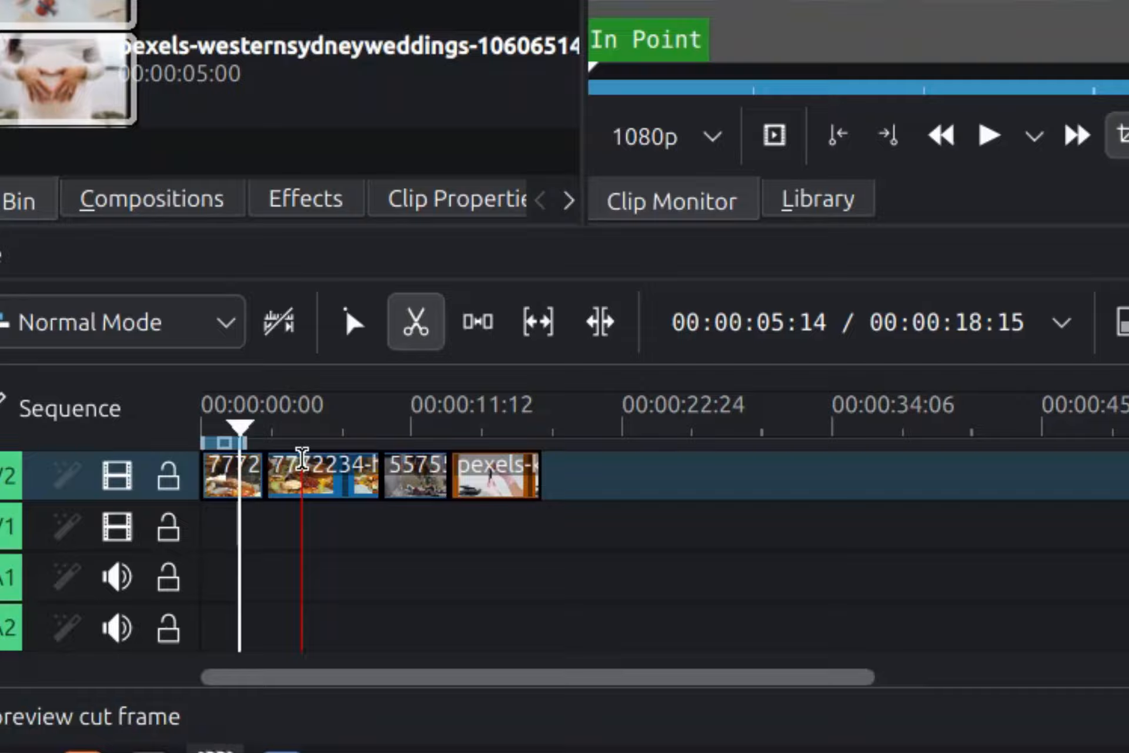
click(302, 462)
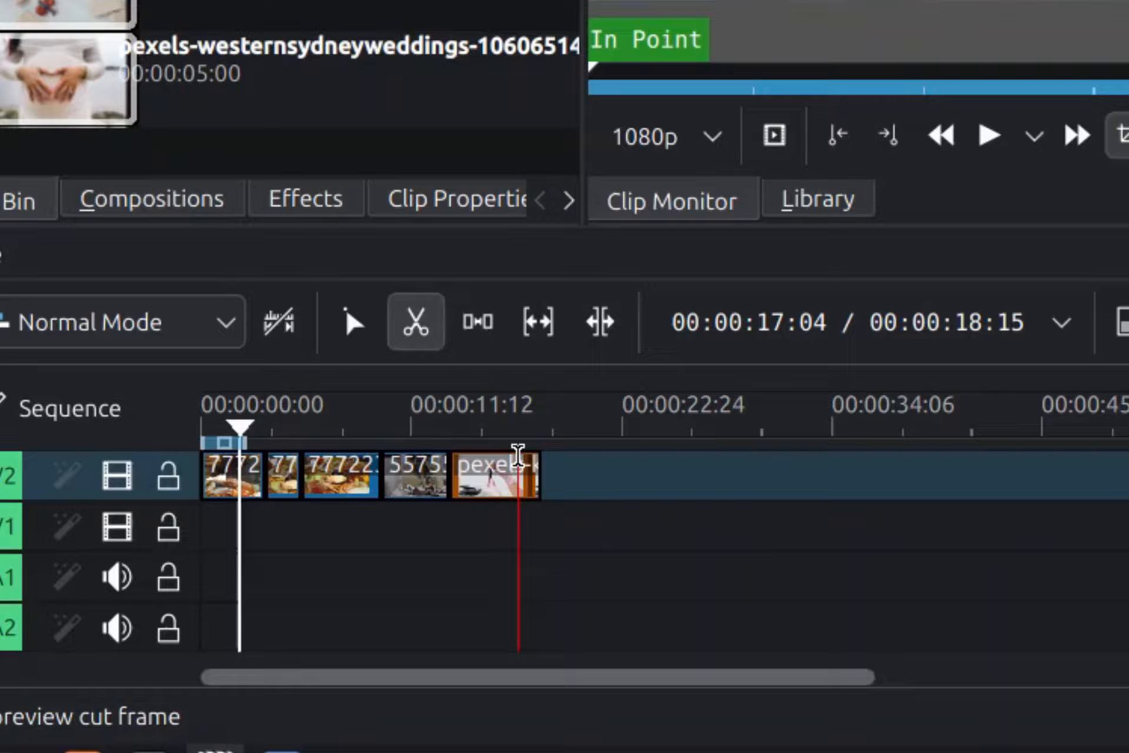
key(s)
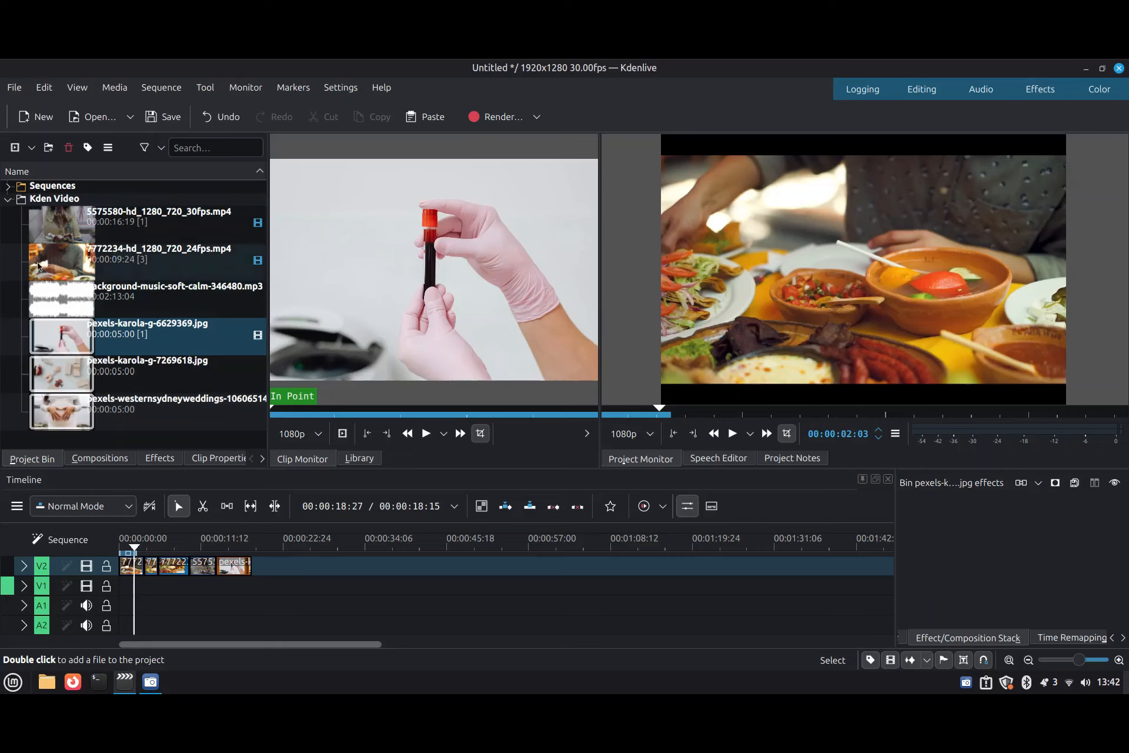
Collapse the Kden Video folder in the project bin
click(8, 200)
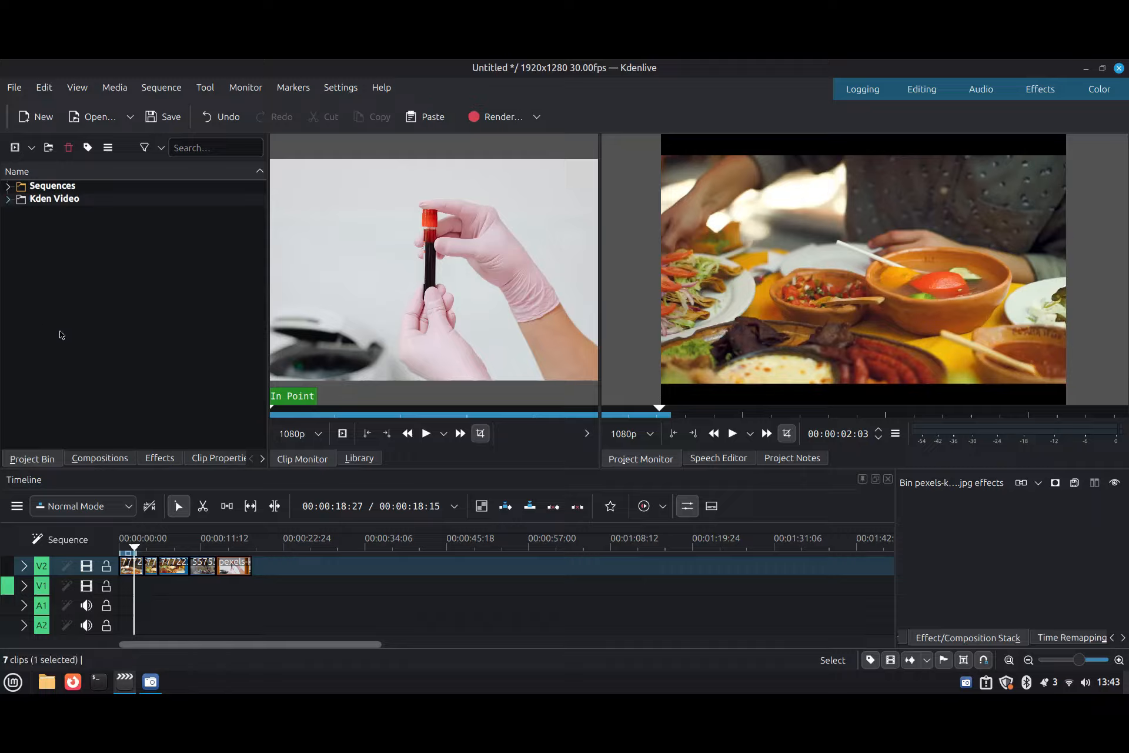
Try to import pexels-karola-g-6629369.jpg from the file manager's Kden Video folder into the project bin, declining to duplicate the clip
click(46, 683)
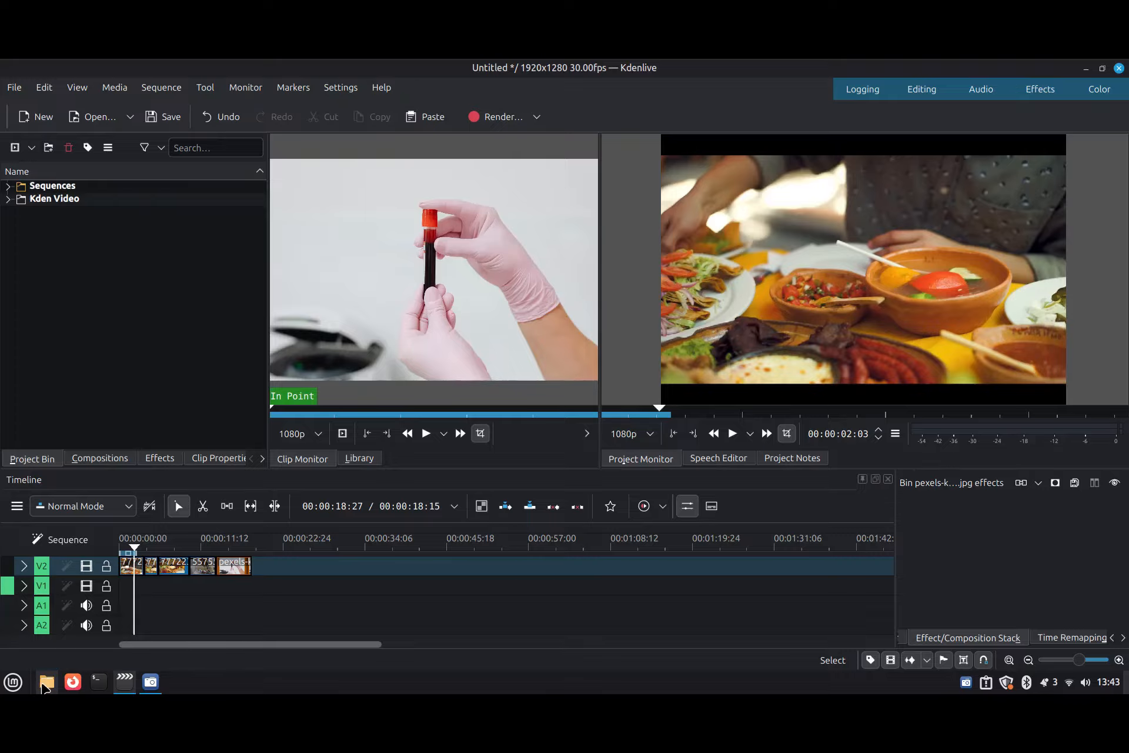
drag(288, 112, 613, 179)
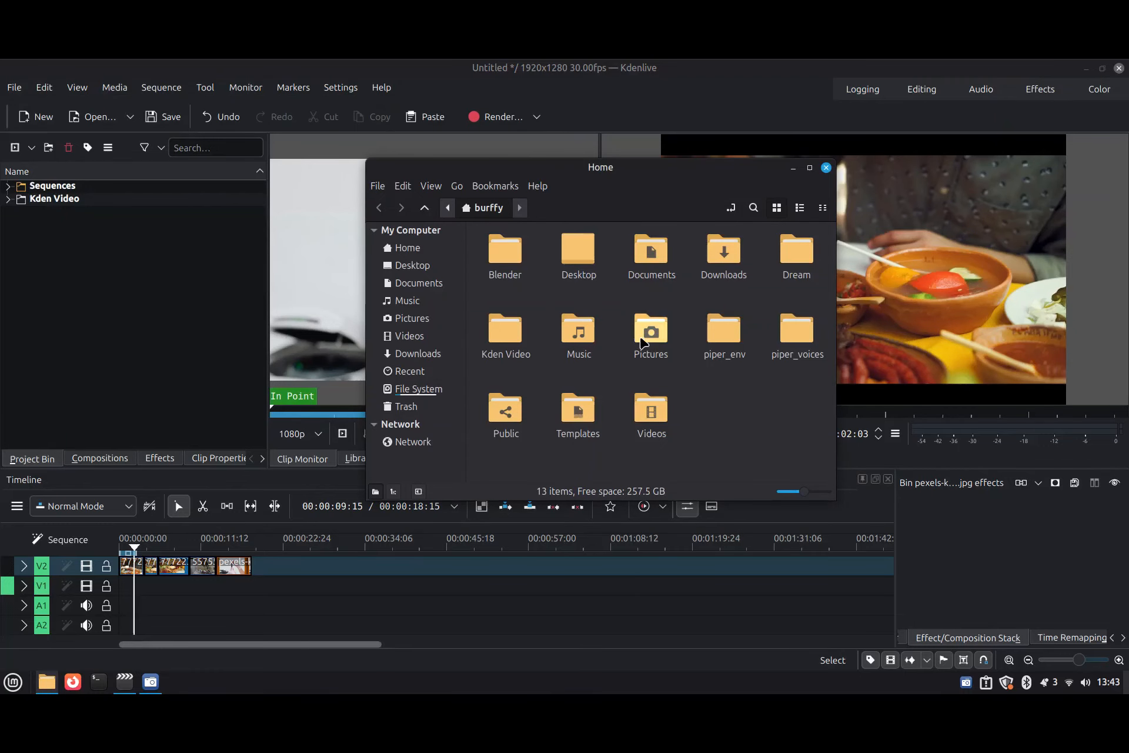
double_click(518, 344)
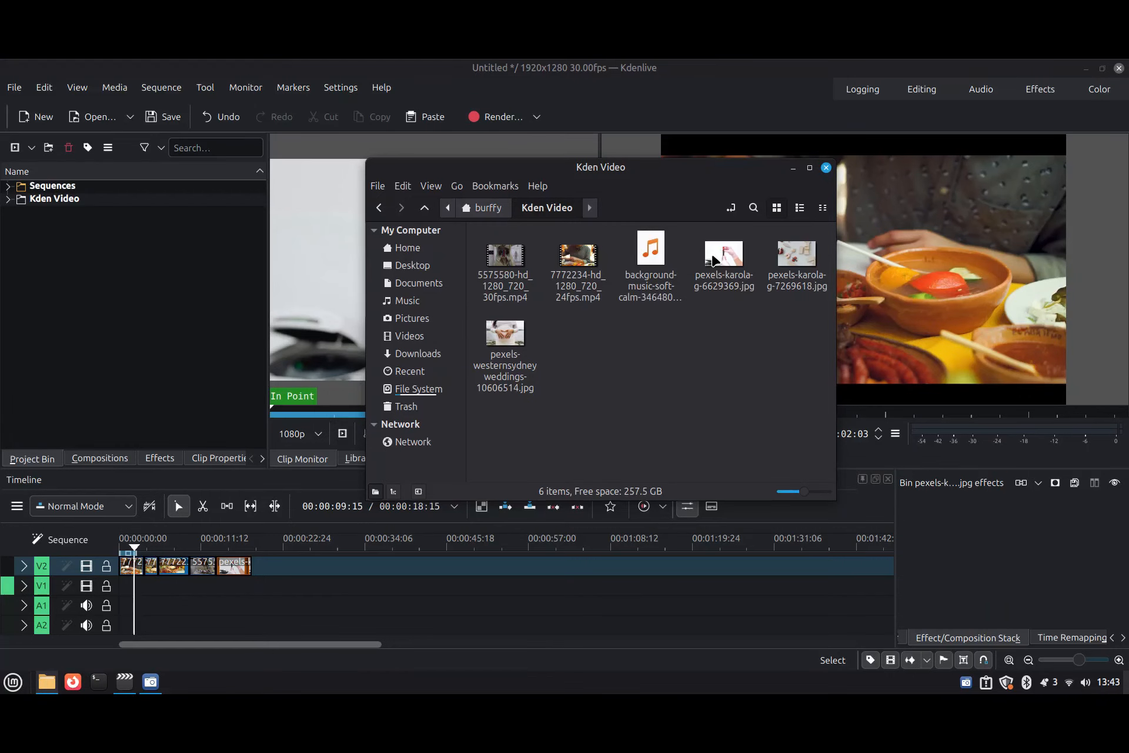
drag(713, 260, 67, 280)
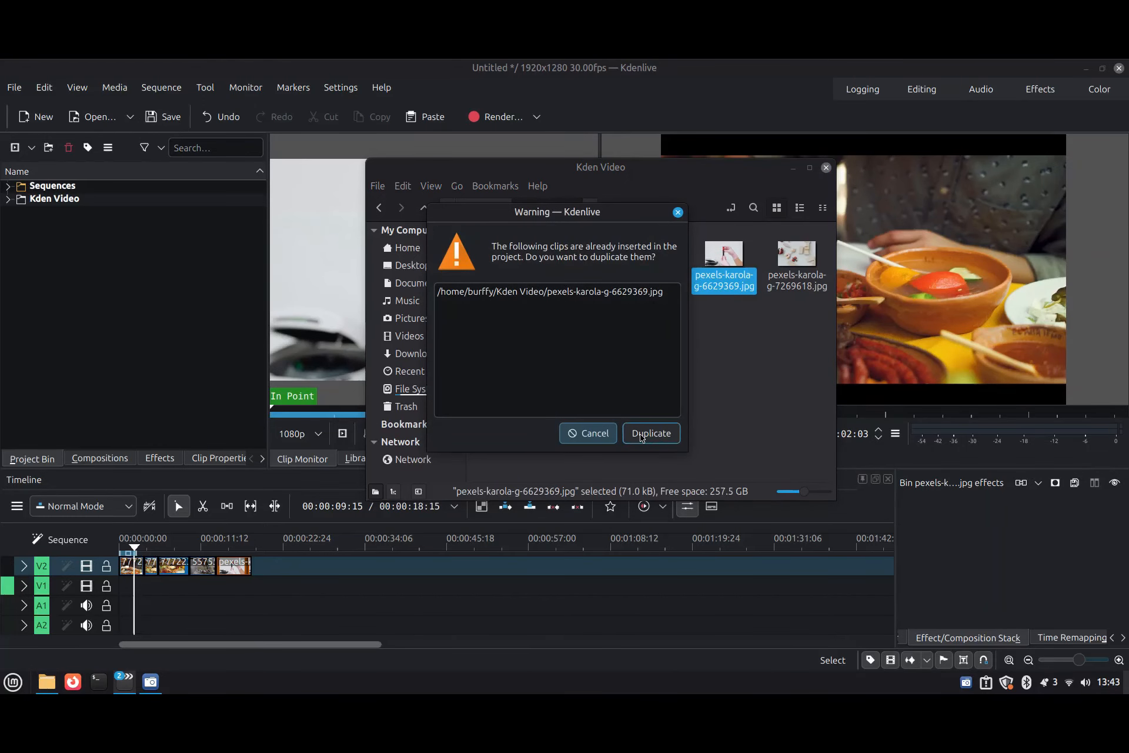
click(594, 433)
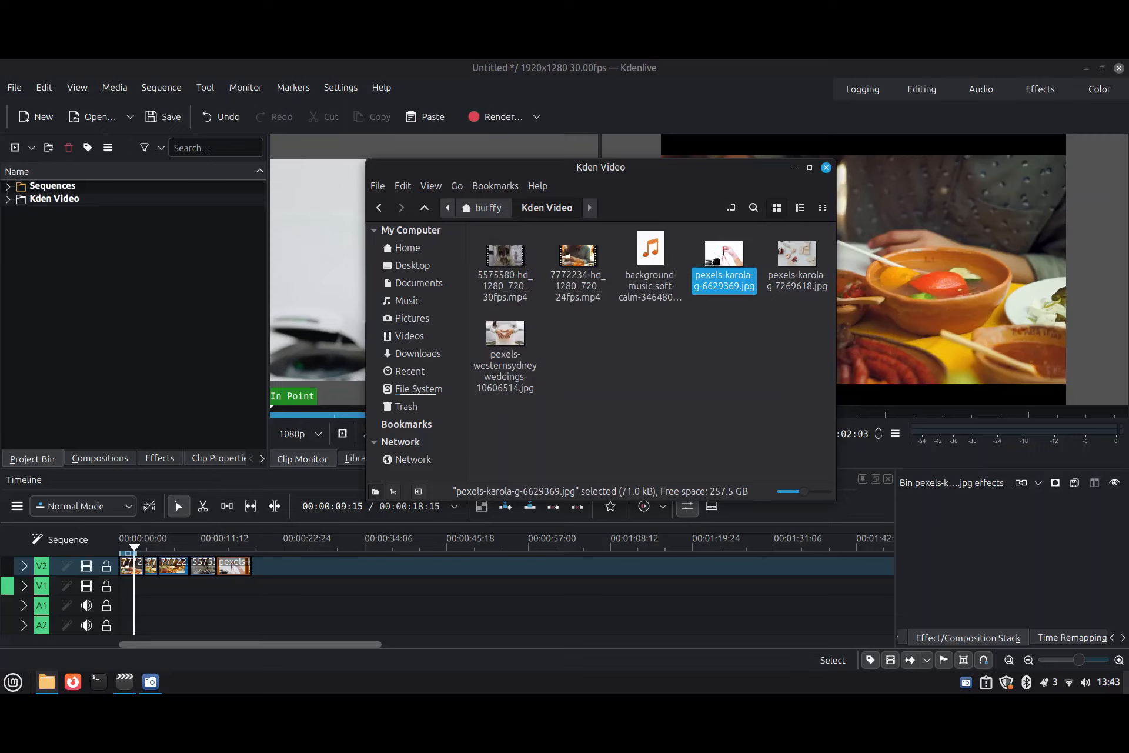
mouse_move(719, 257)
mouse_down()
mouse_move(282, 329)
mouse_move(121, 325)
mouse_move(765, 273)
mouse_move(723, 258)
mouse_up()
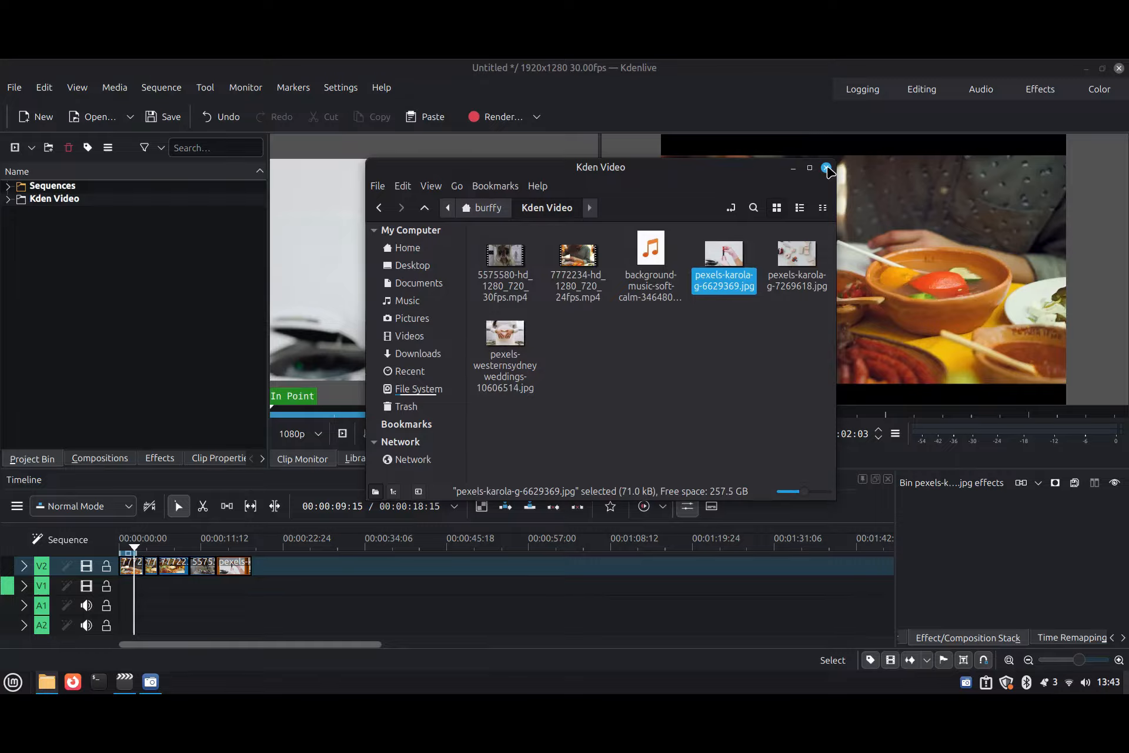